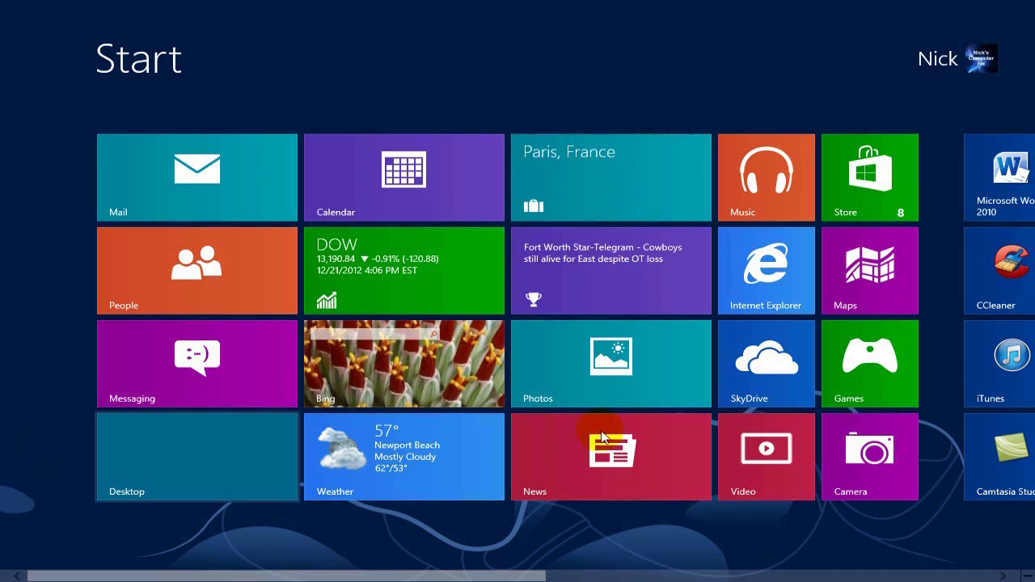
Step: Launch Internet Explorer from its Start screen tile
click(760, 299)
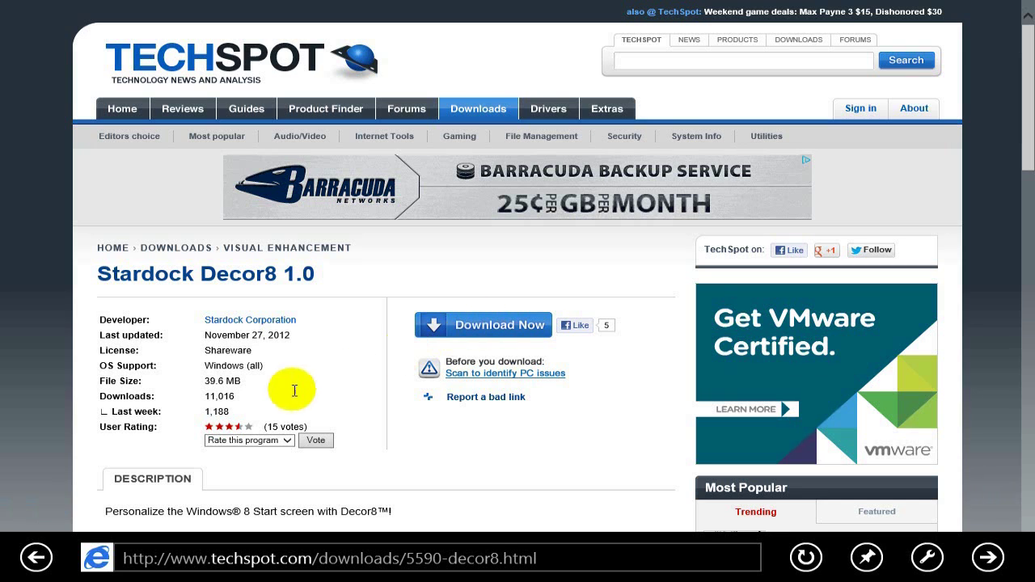
Step: Leave the TechSpot Decor8 download page and go back to the Start screen
click(3, 577)
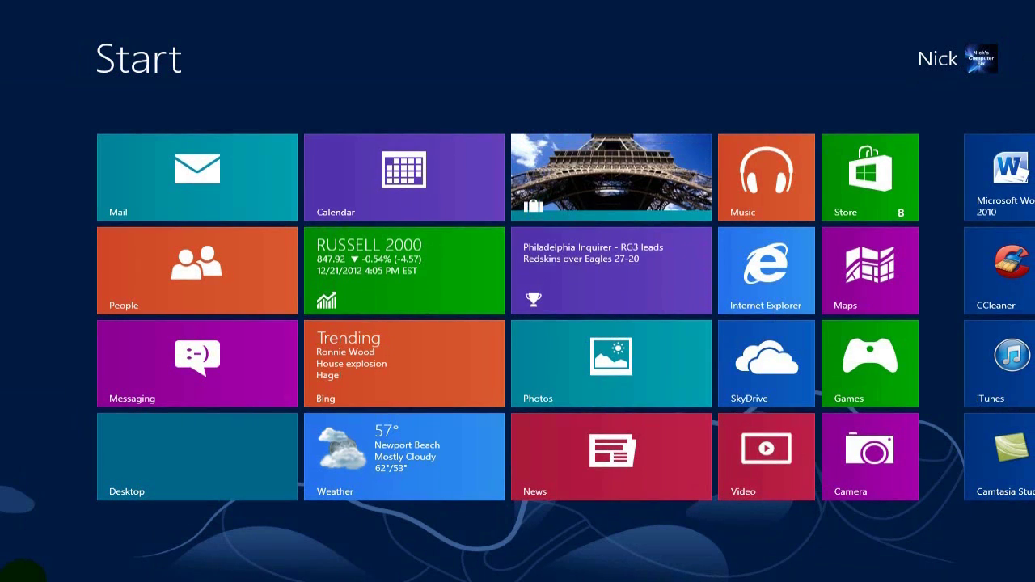
Step: Scroll the Start screen over and launch Decor8 from its tile
scroll(490, 301, down, 5)
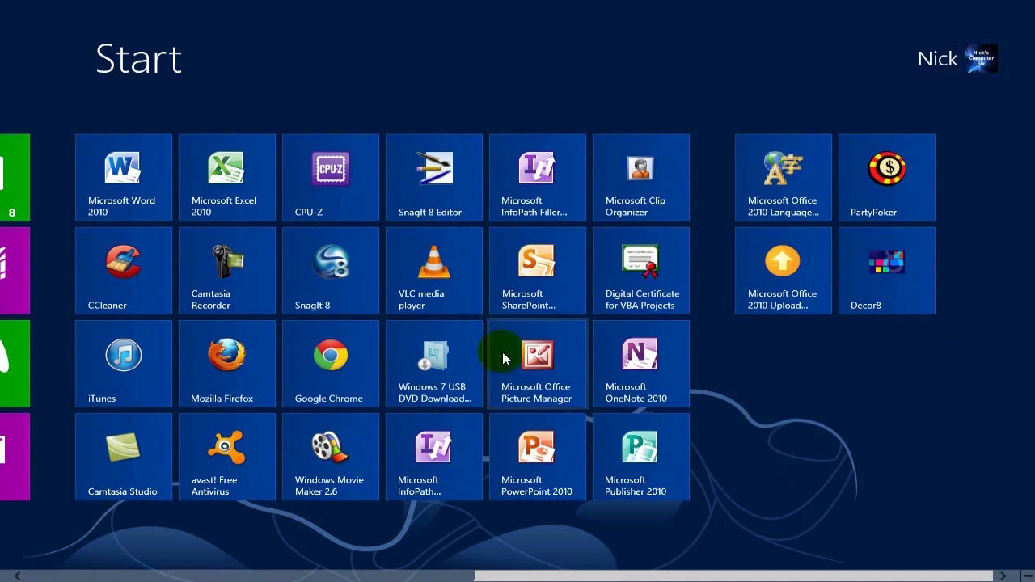
click(890, 288)
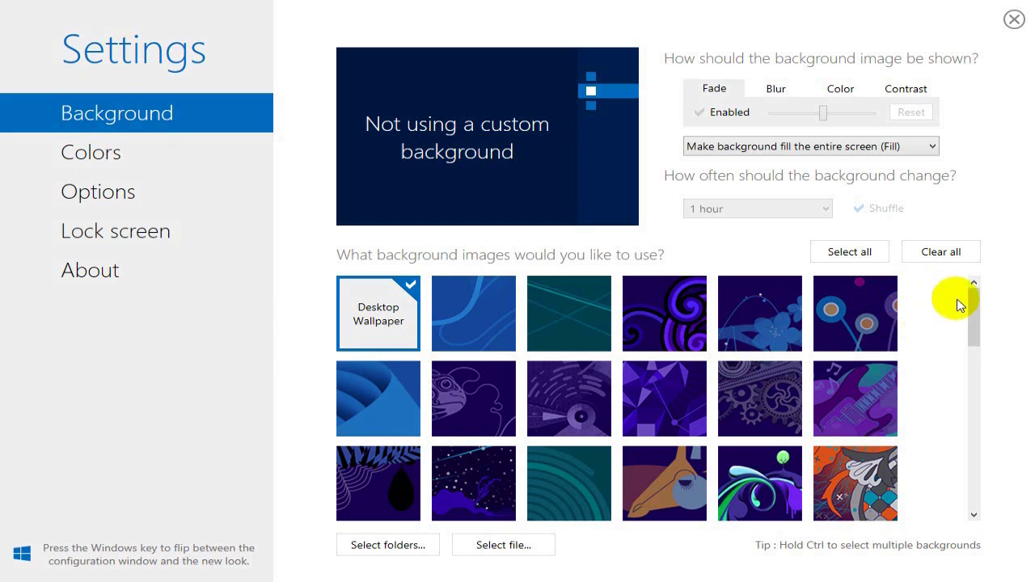
Step: Set the beige coffee-cup image as the Start screen background and check it on Start
drag(981, 302, 1016, 423)
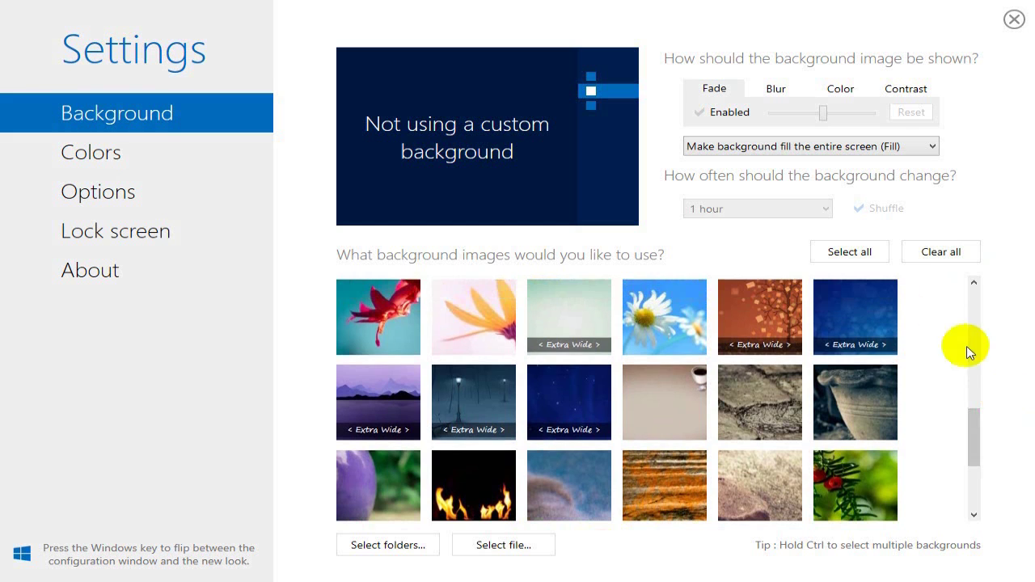
click(675, 398)
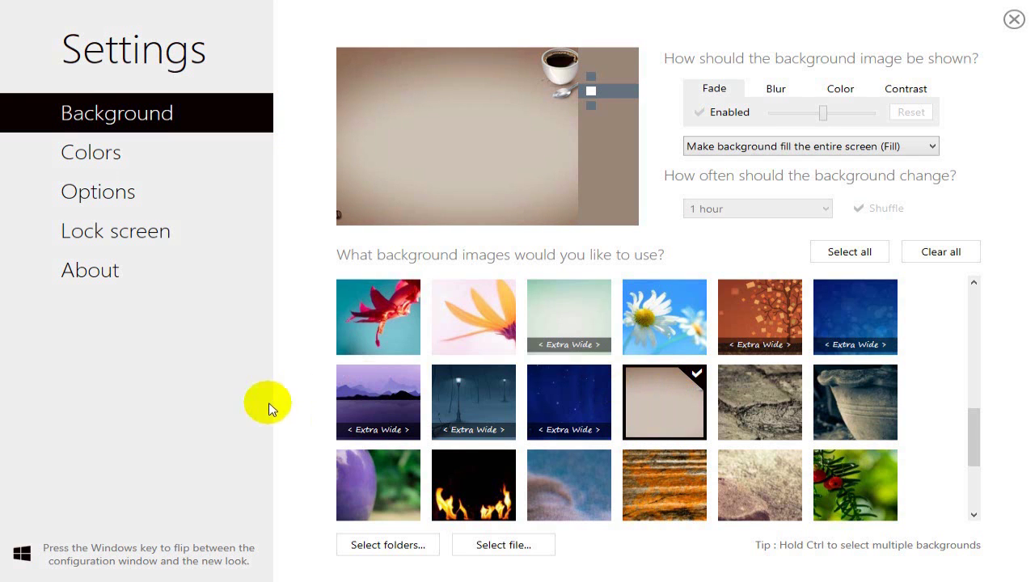
click(12, 567)
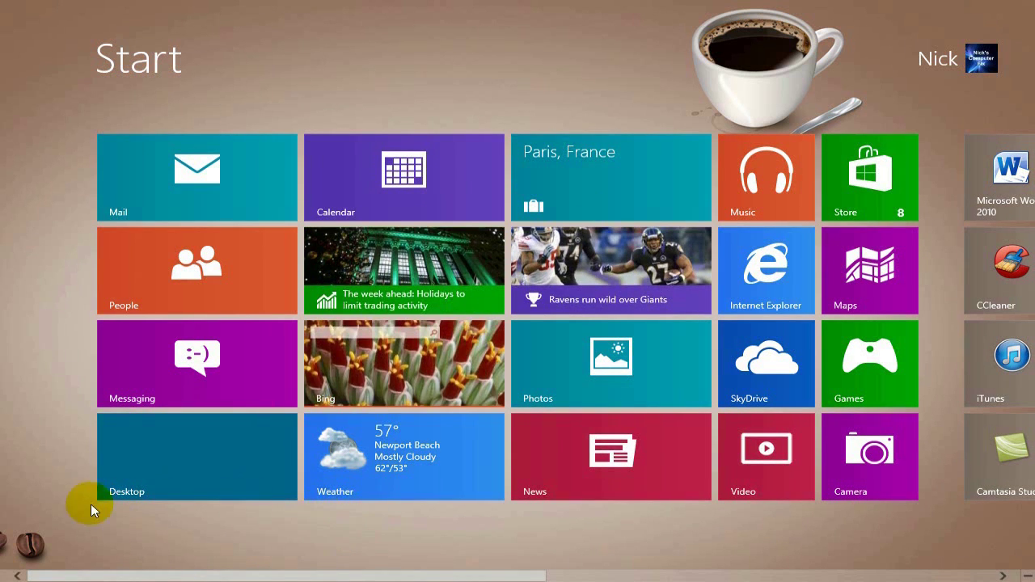
click(7, 570)
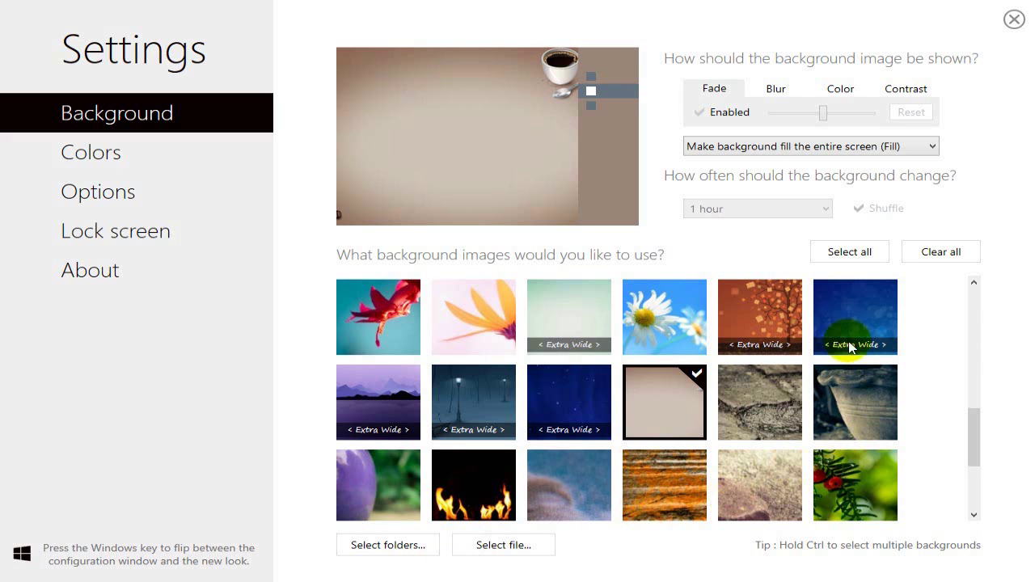
ctrl+click(757, 406)
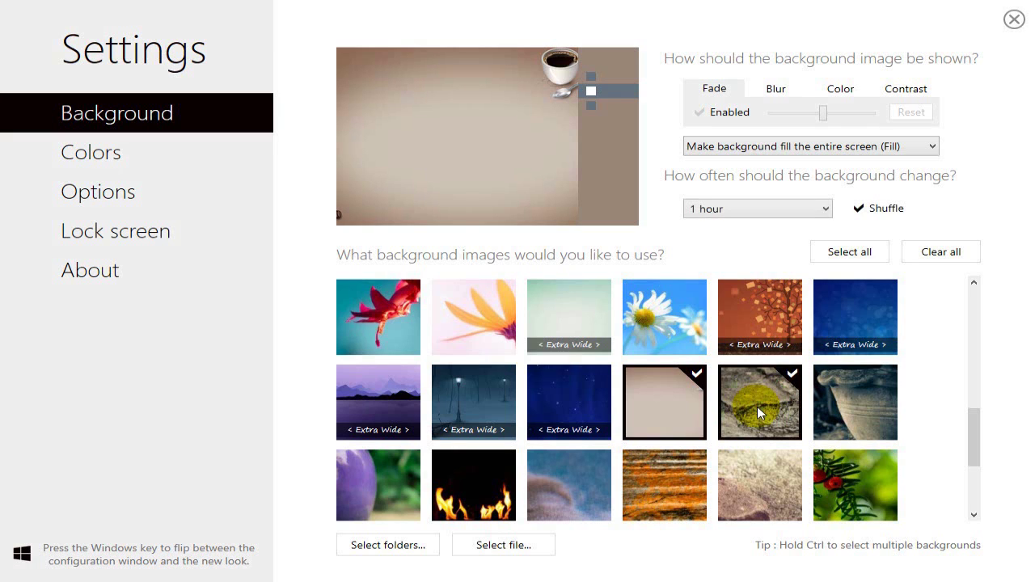
ctrl+click(831, 466)
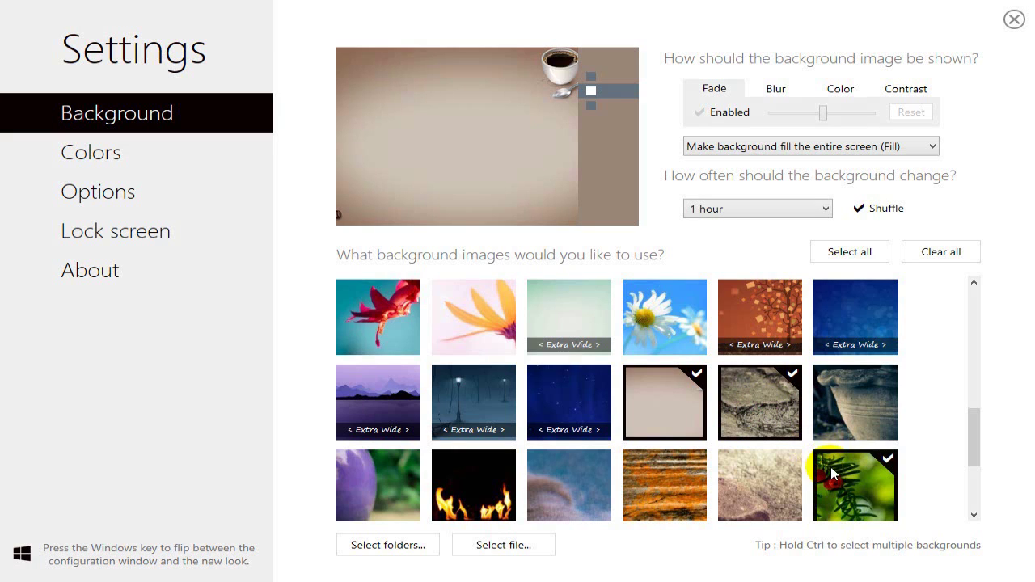
ctrl+click(851, 389)
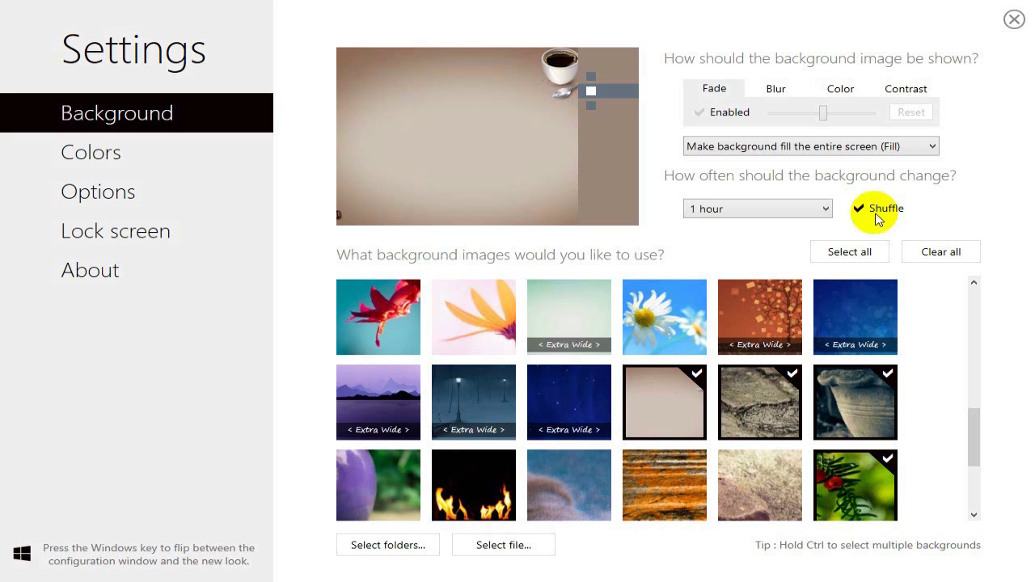
click(827, 209)
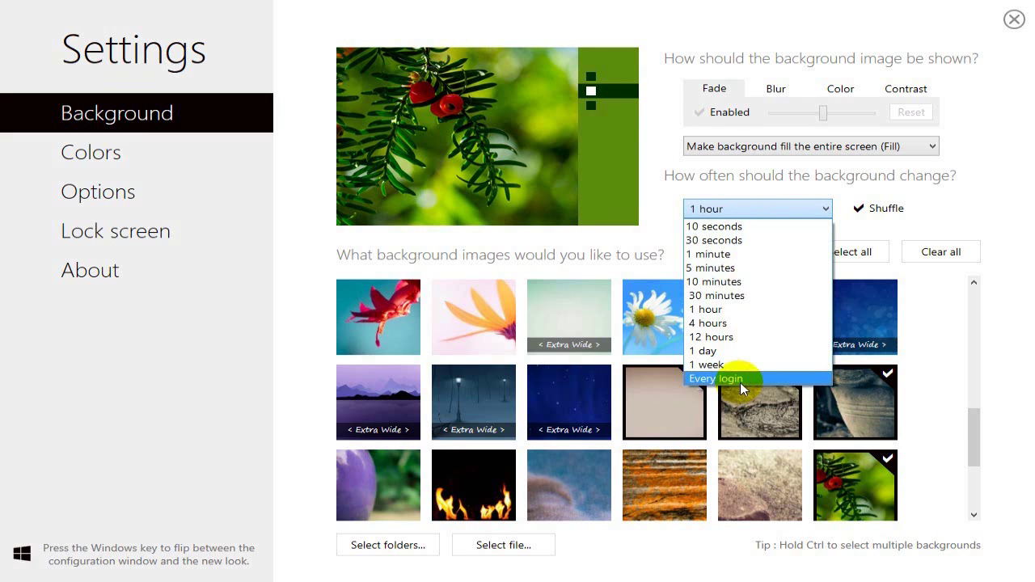
click(995, 201)
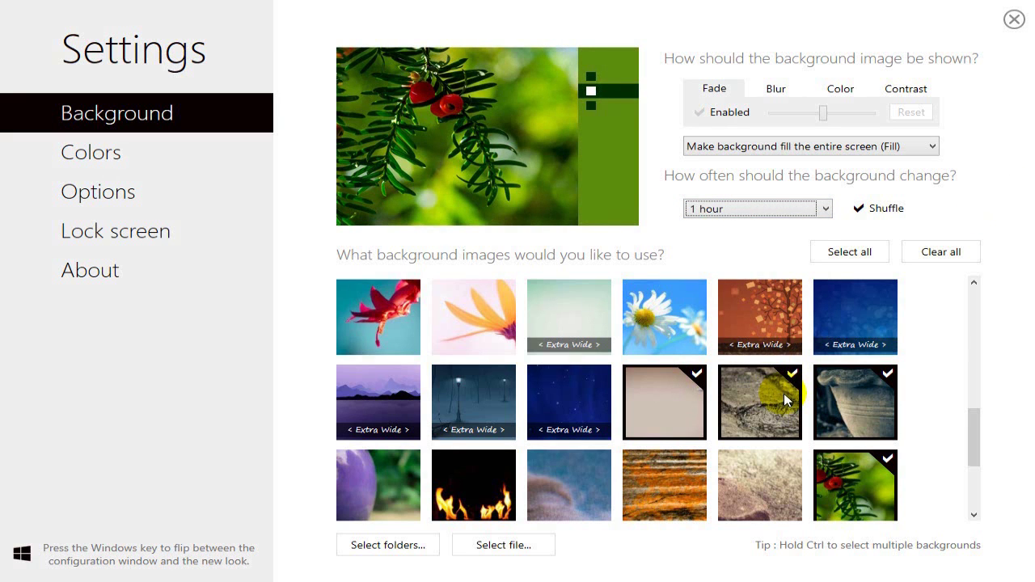
click(868, 254)
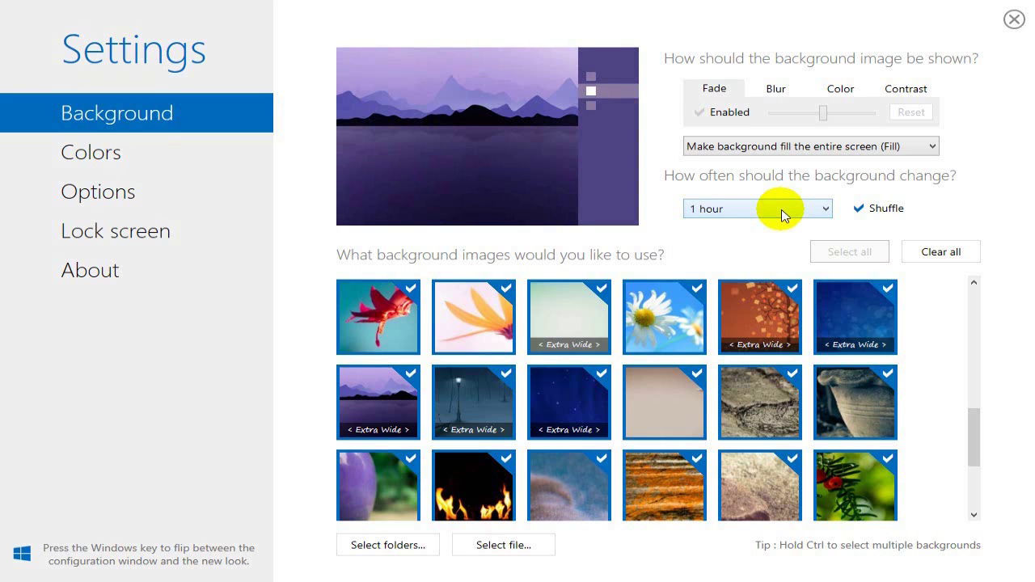
click(935, 257)
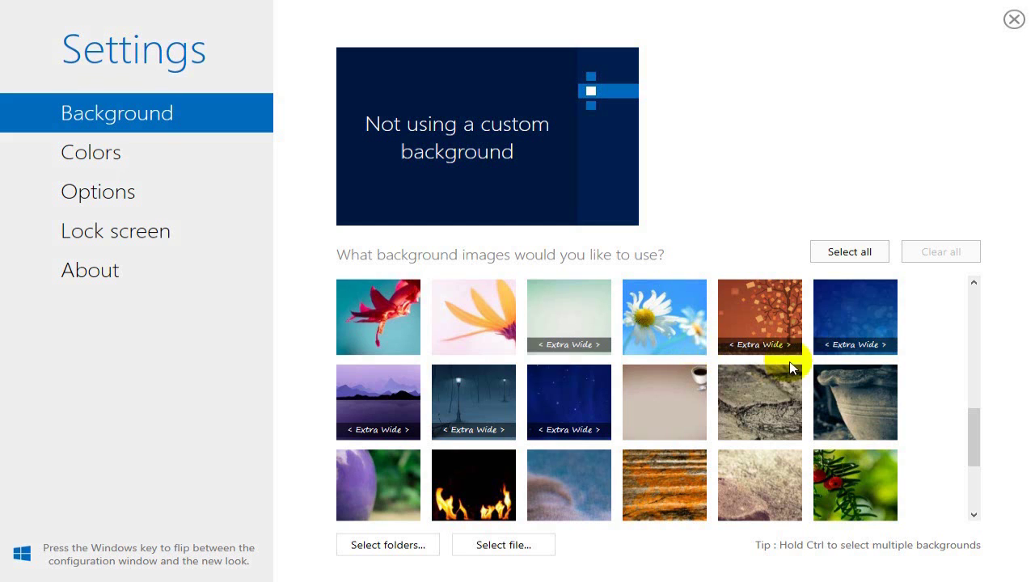
click(682, 409)
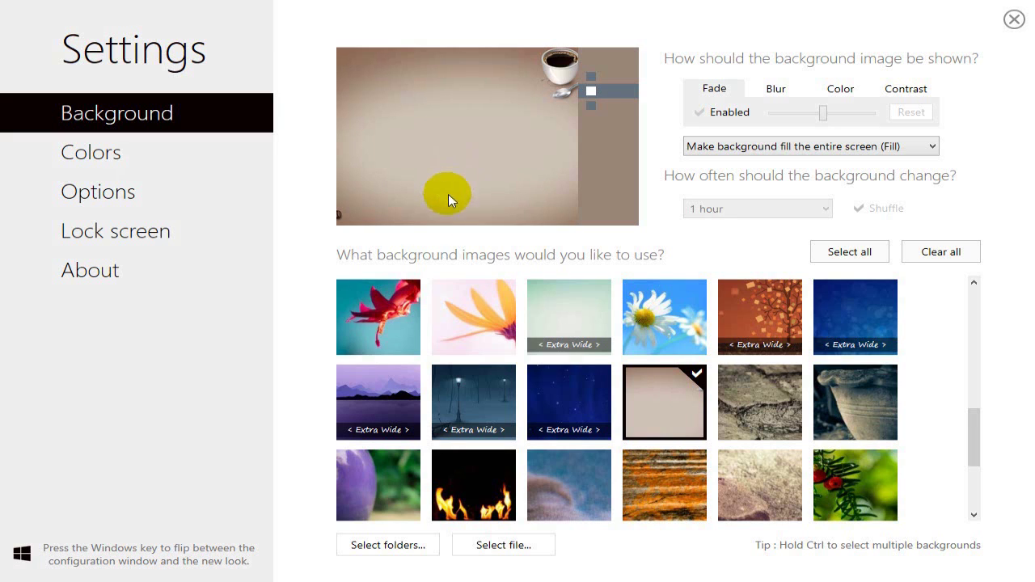
Step: Add the 'lightening' picture from the Pictures library to the background images
click(497, 549)
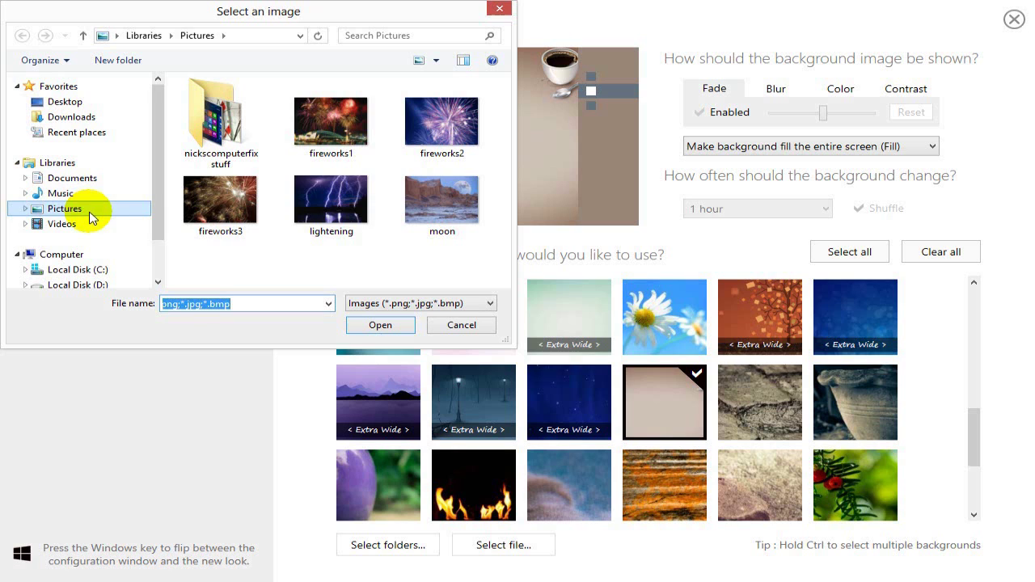
click(359, 217)
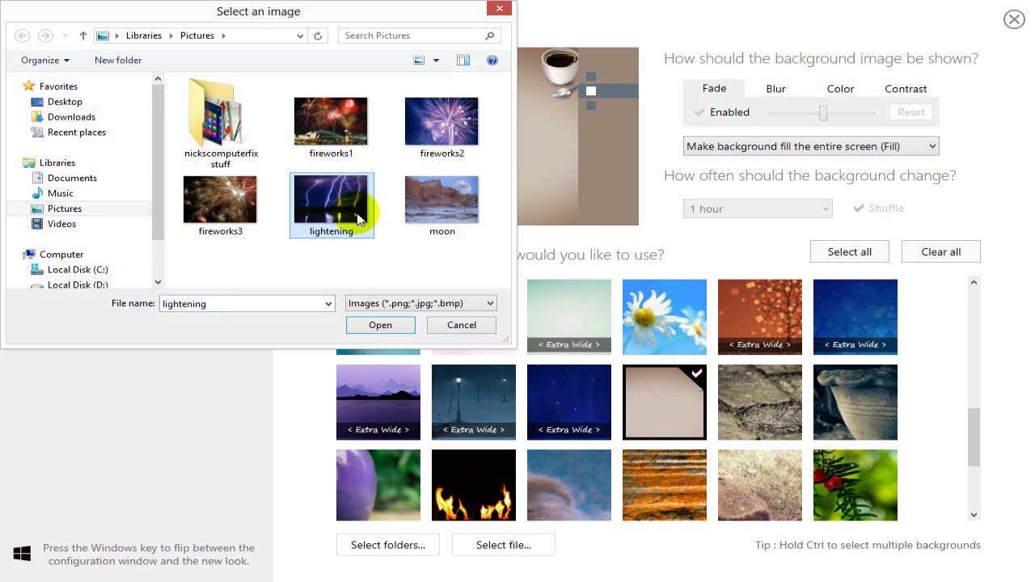
click(396, 327)
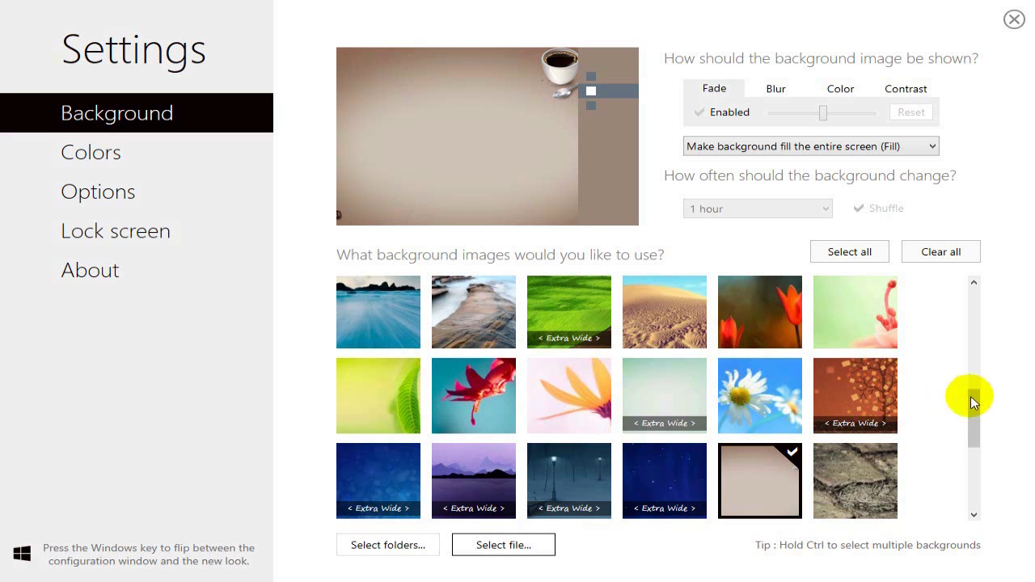
drag(978, 404, 1017, 347)
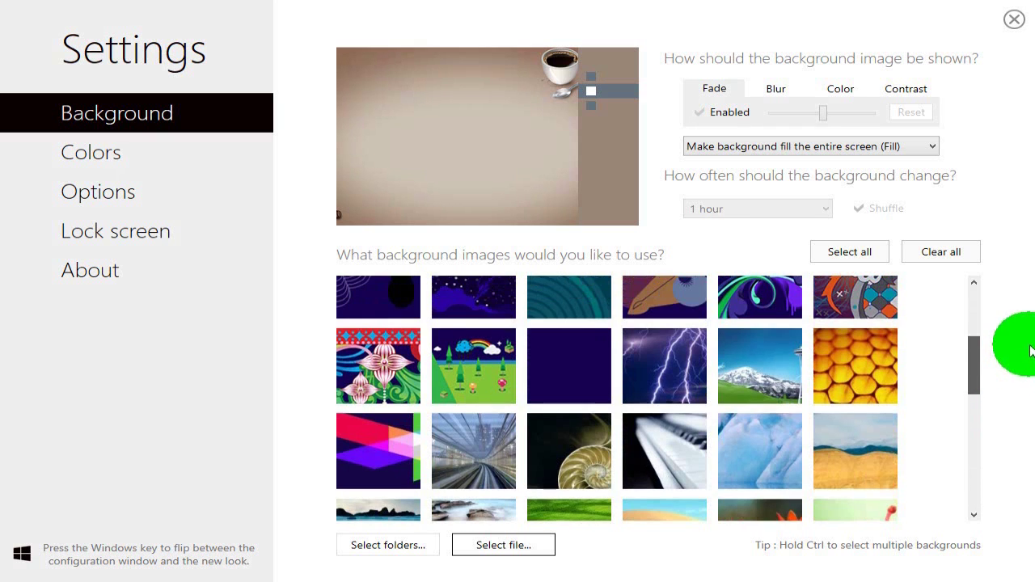
Step: Make the lightning photo the Start screen background and preview it on Start
click(671, 368)
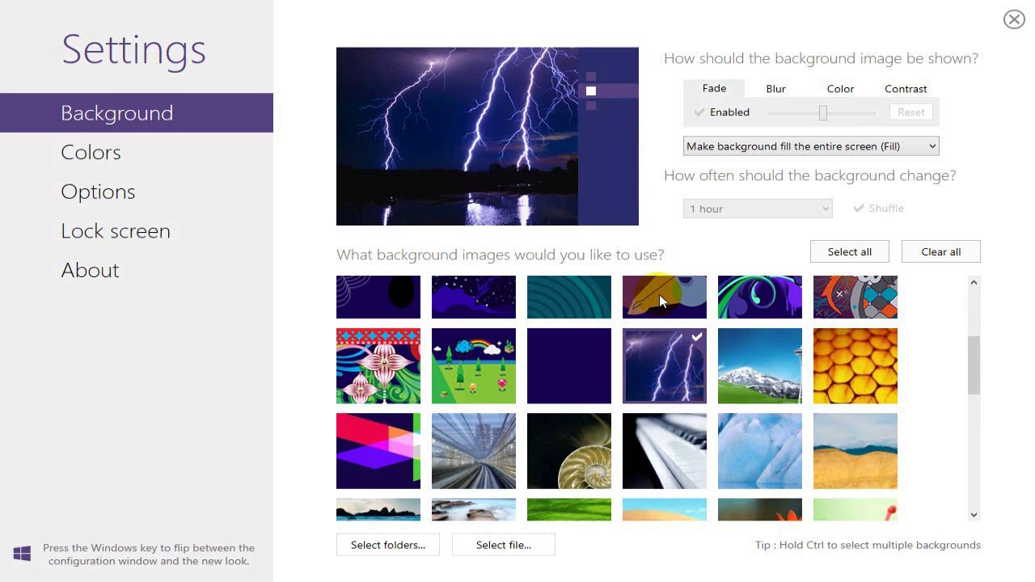
click(1, 569)
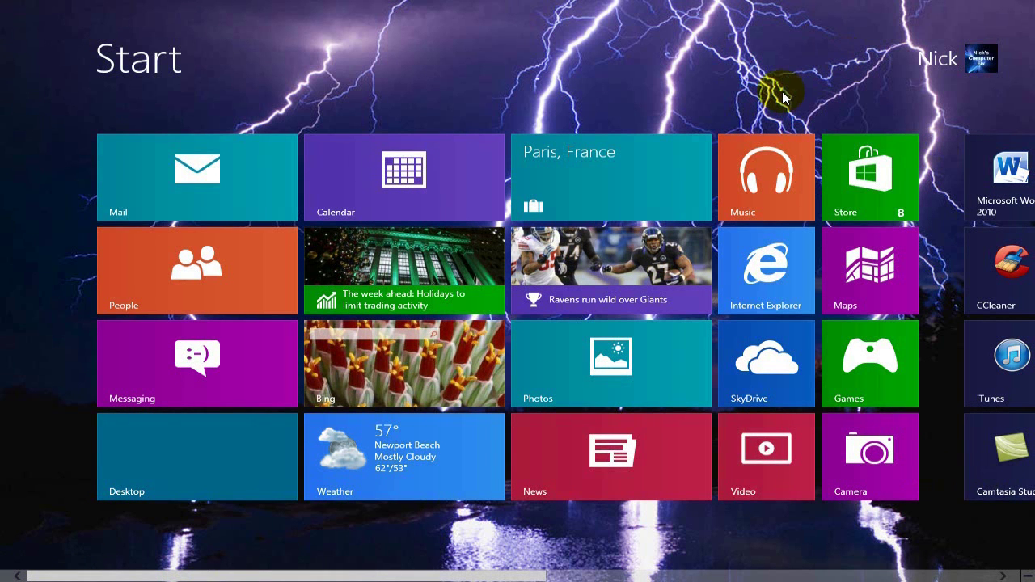
scroll(783, 97, down, 5)
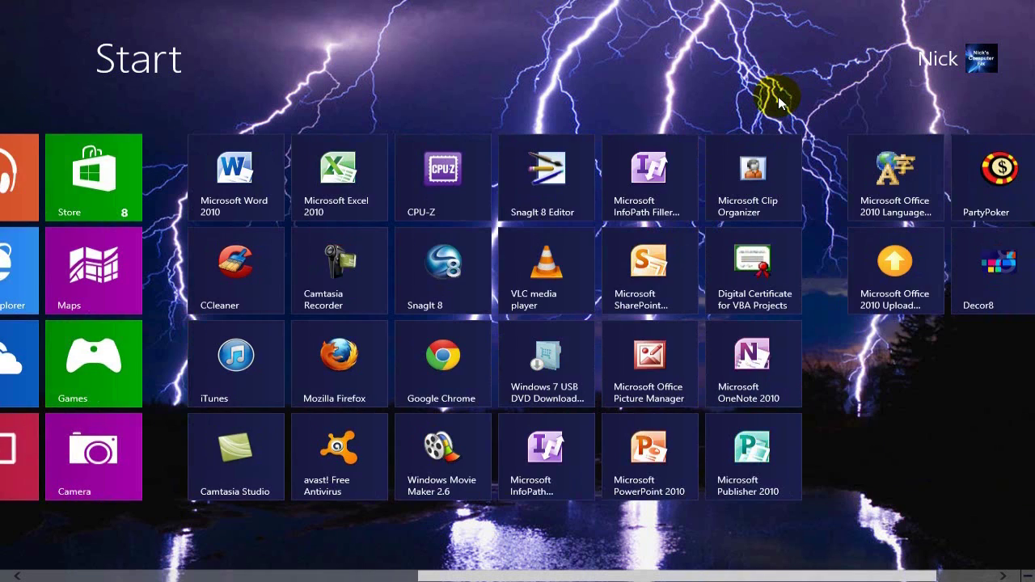
scroll(778, 96, up, 5)
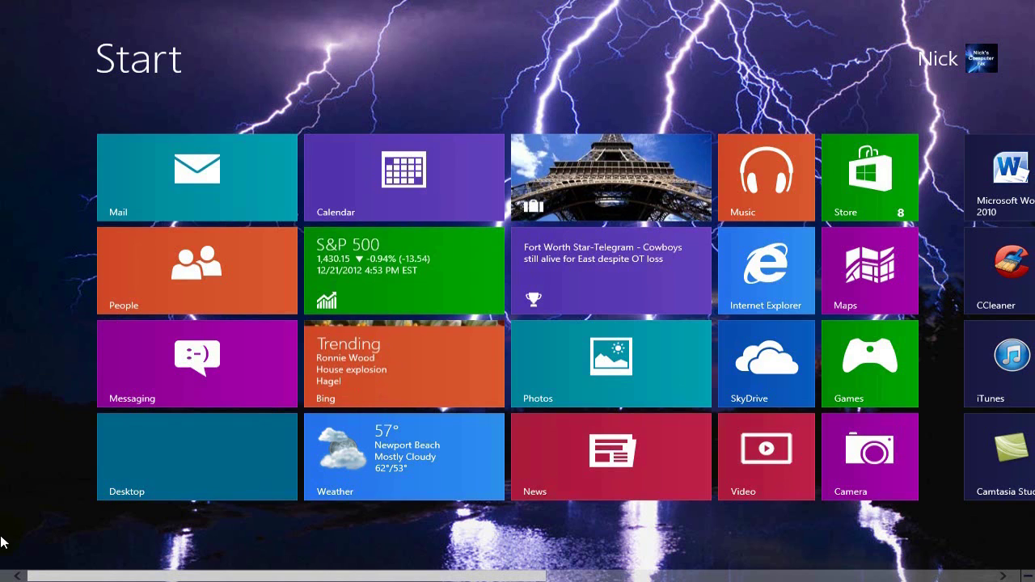
click(4, 572)
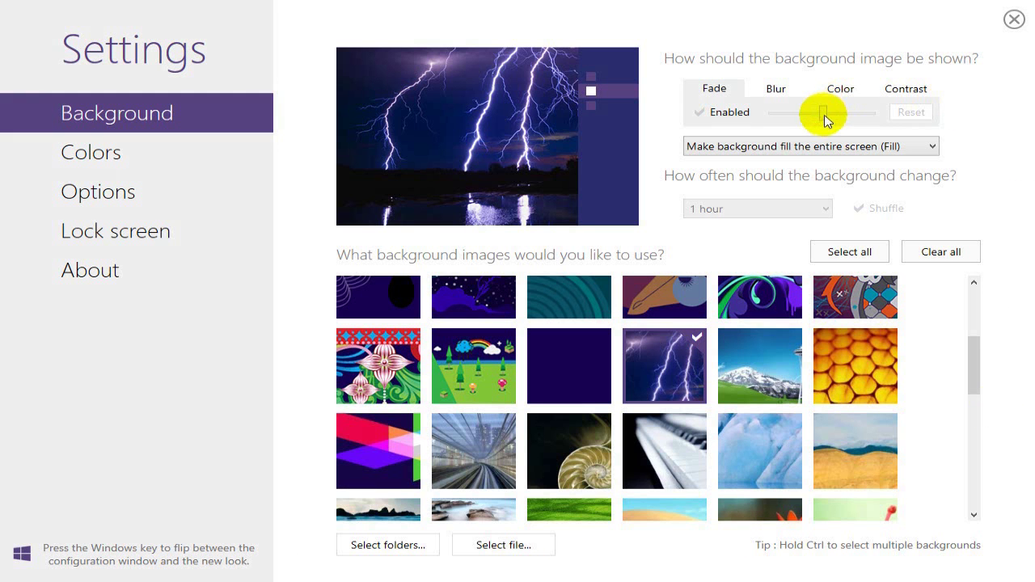
Step: Turn on background fading and lessen it, previewing the result on the Start screen
drag(824, 114, 809, 111)
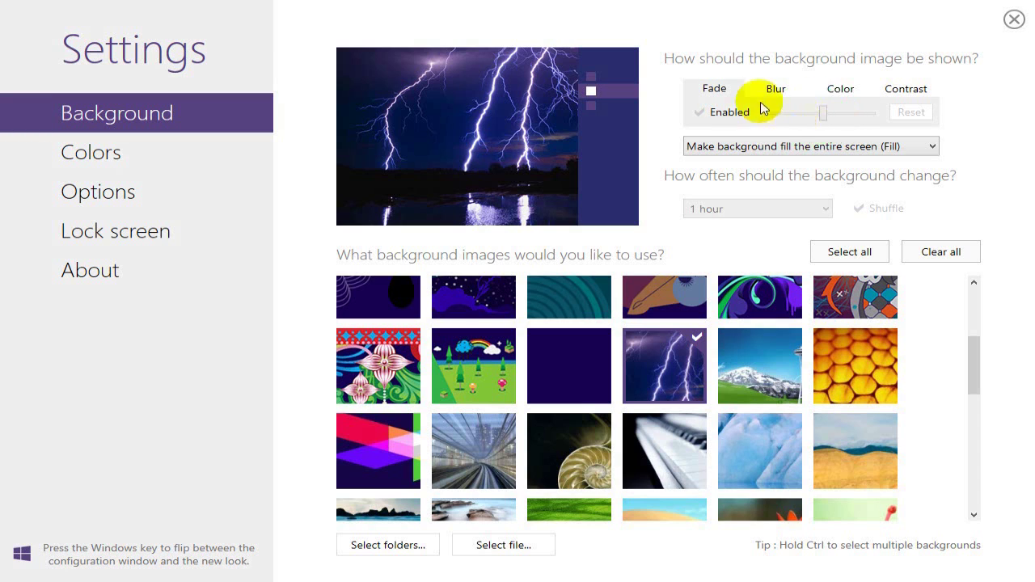
click(699, 115)
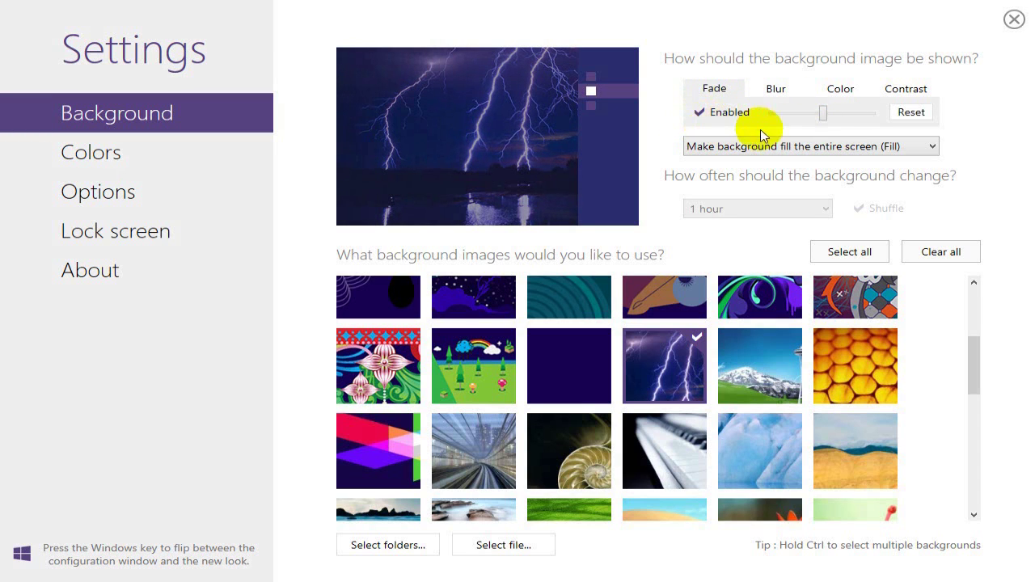
drag(822, 114, 870, 118)
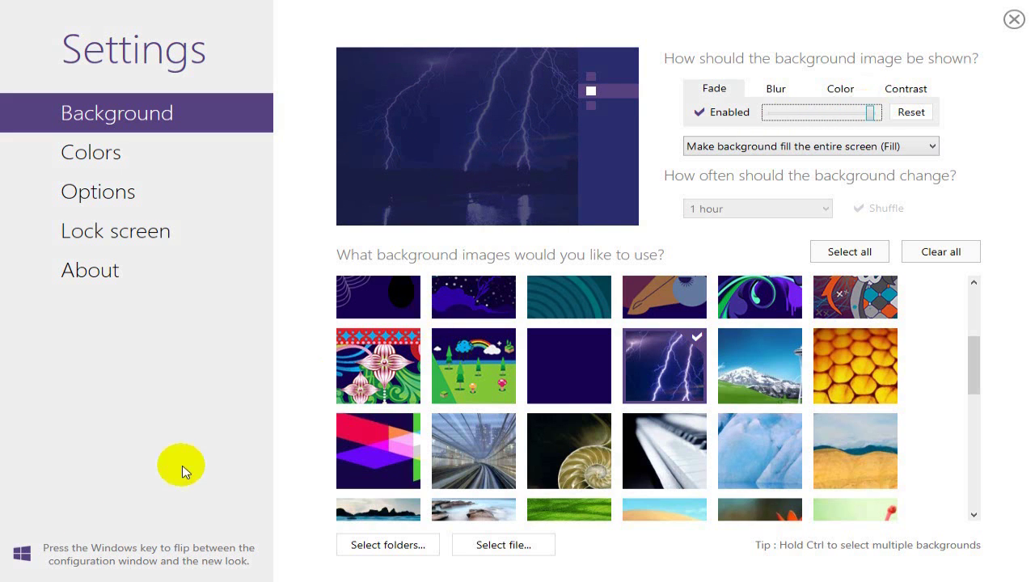
click(12, 567)
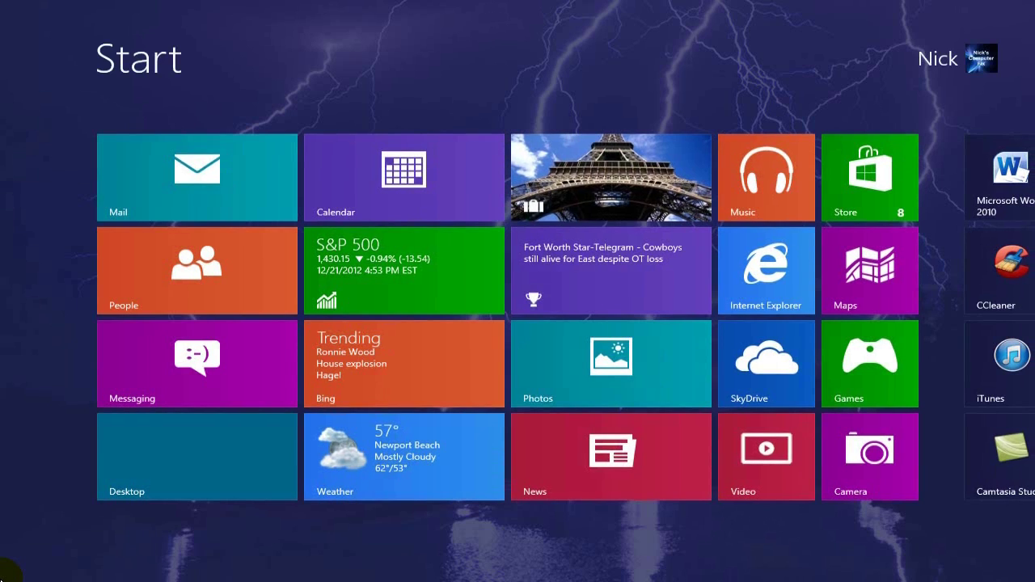
click(5, 571)
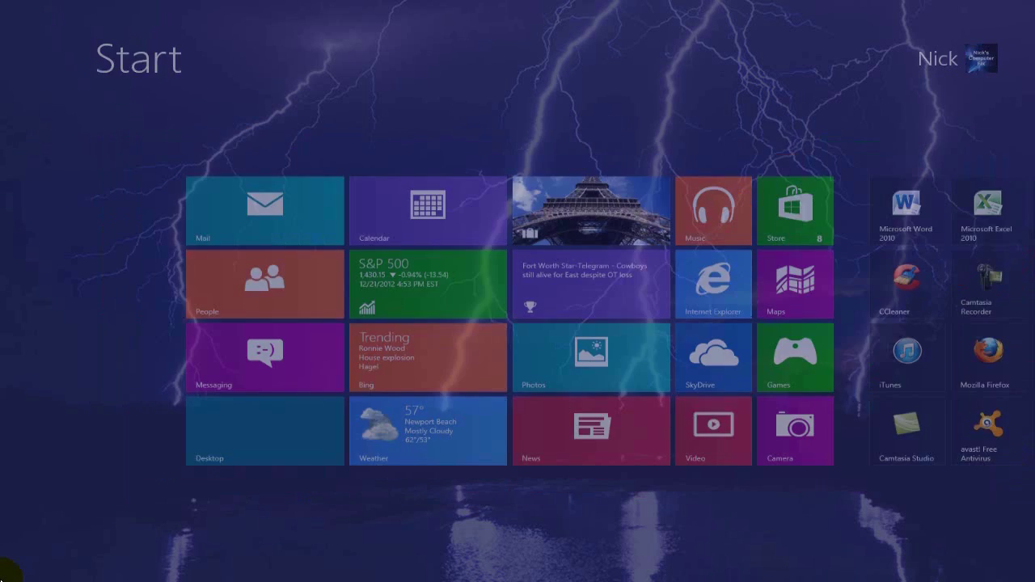
Step: Reset the fade, then disable fading entirely and keep the Fill display mode
click(923, 115)
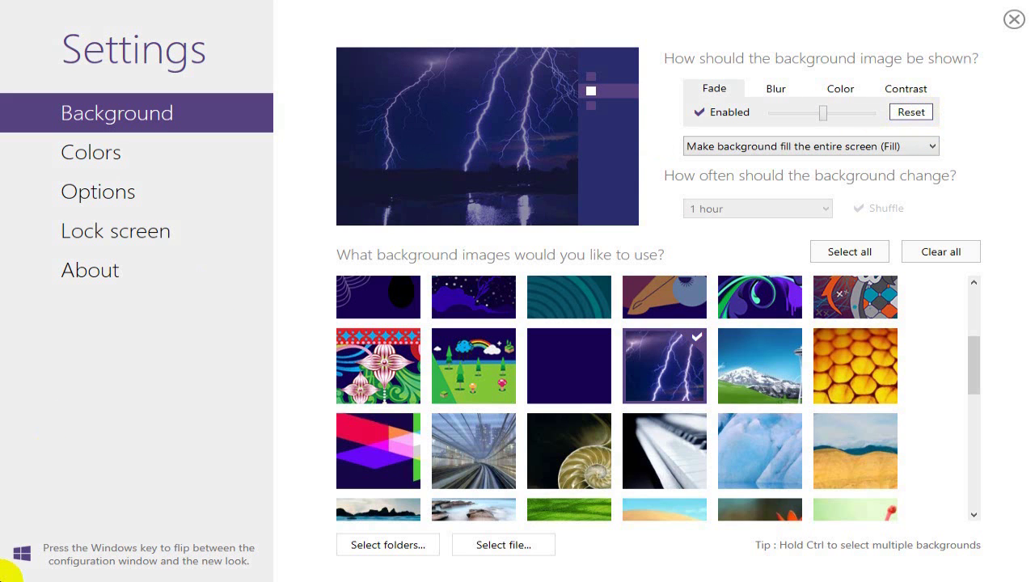
click(5, 571)
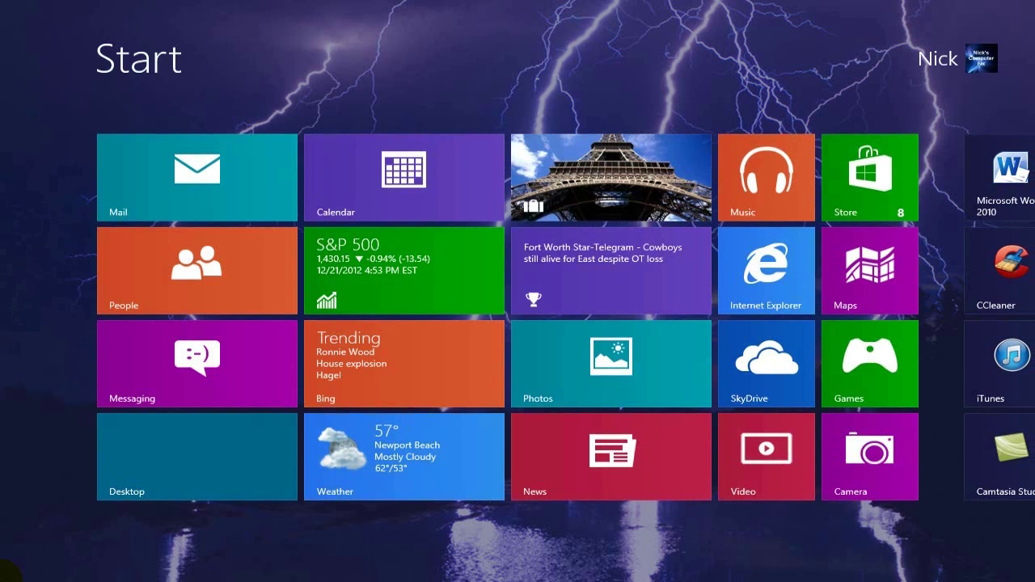
click(4, 571)
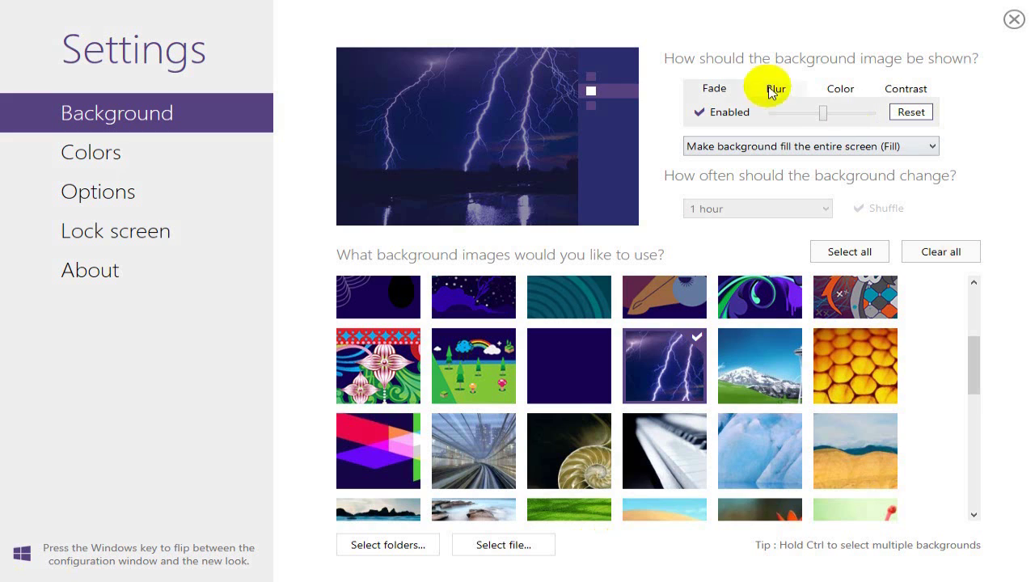
click(719, 116)
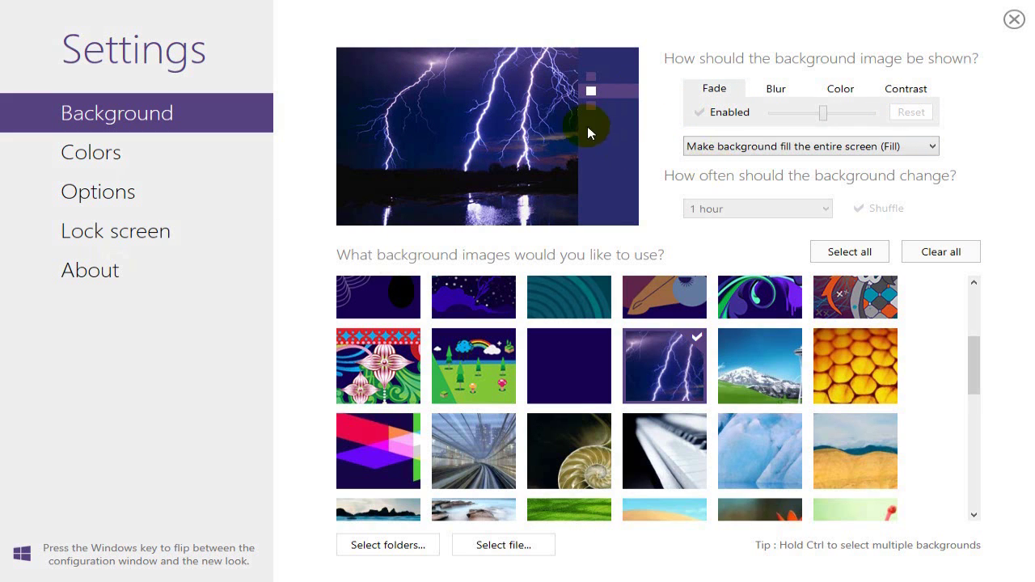
click(9, 570)
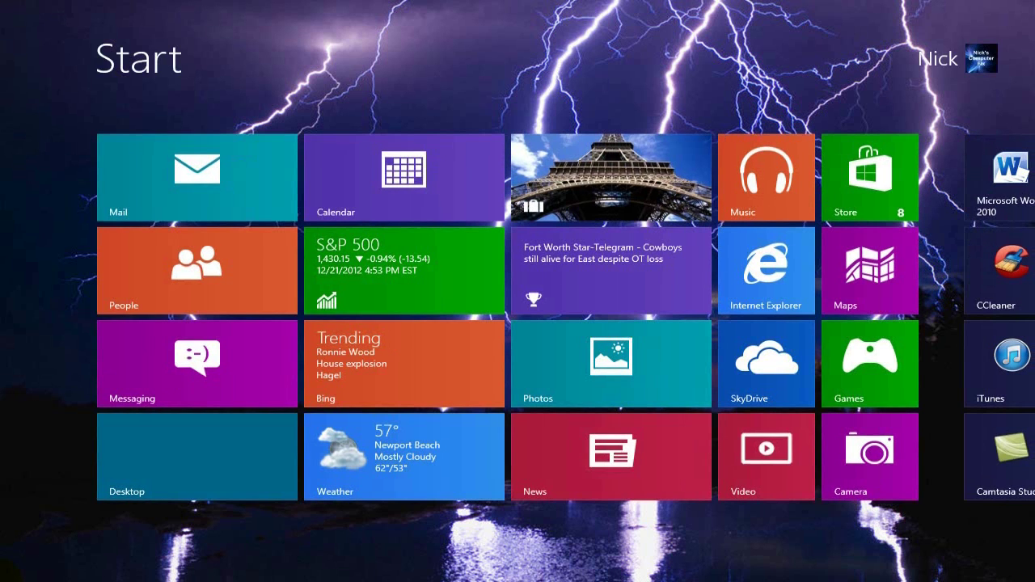
click(8, 562)
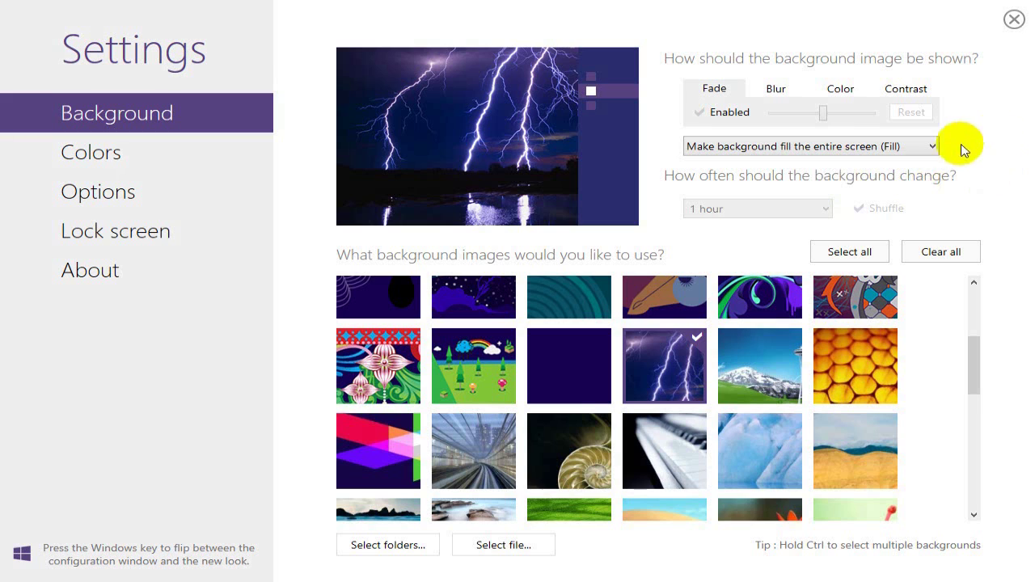
click(934, 148)
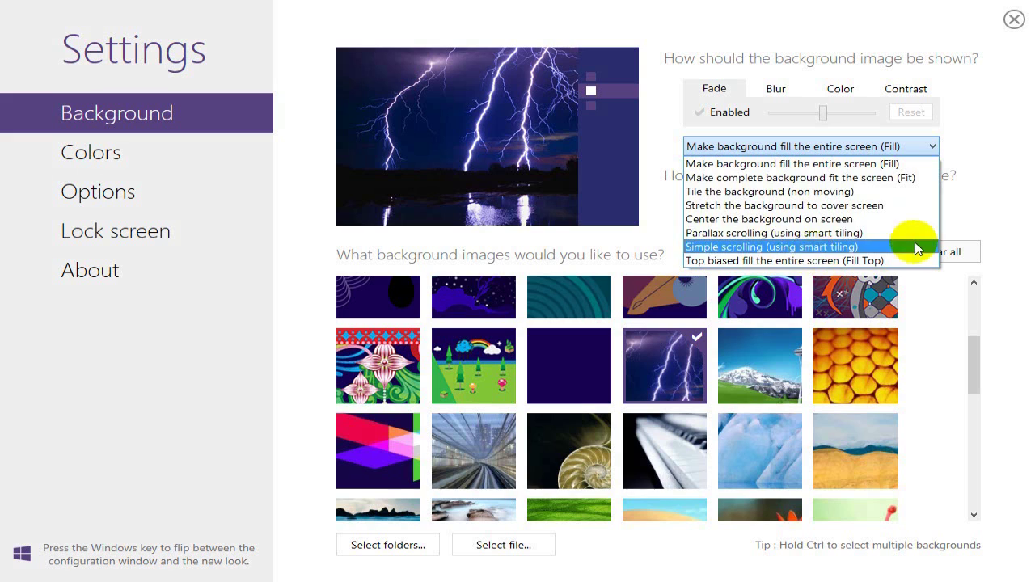
click(992, 204)
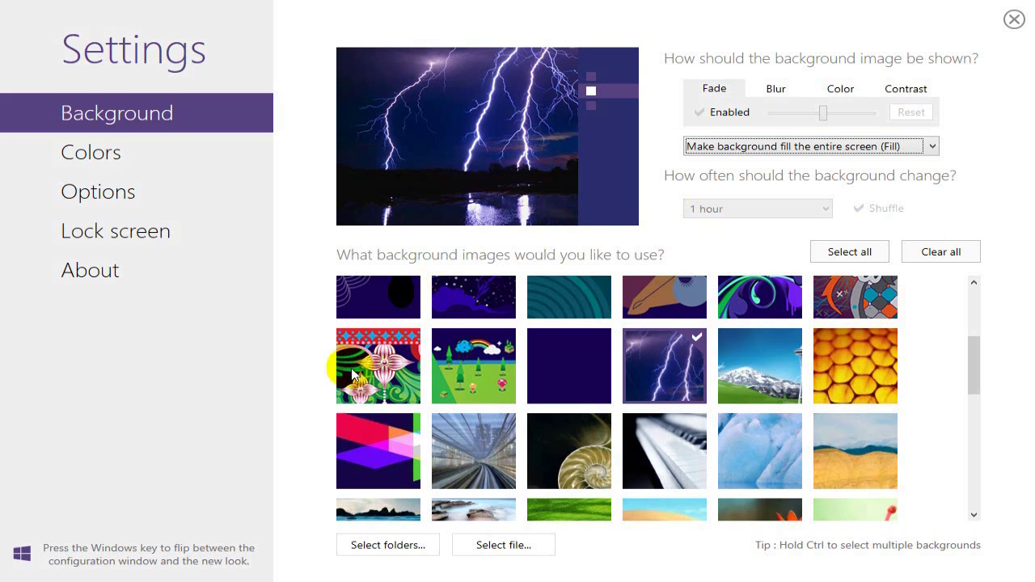
Step: Add the My Pictures folder as a background source without its subdirectories
click(392, 548)
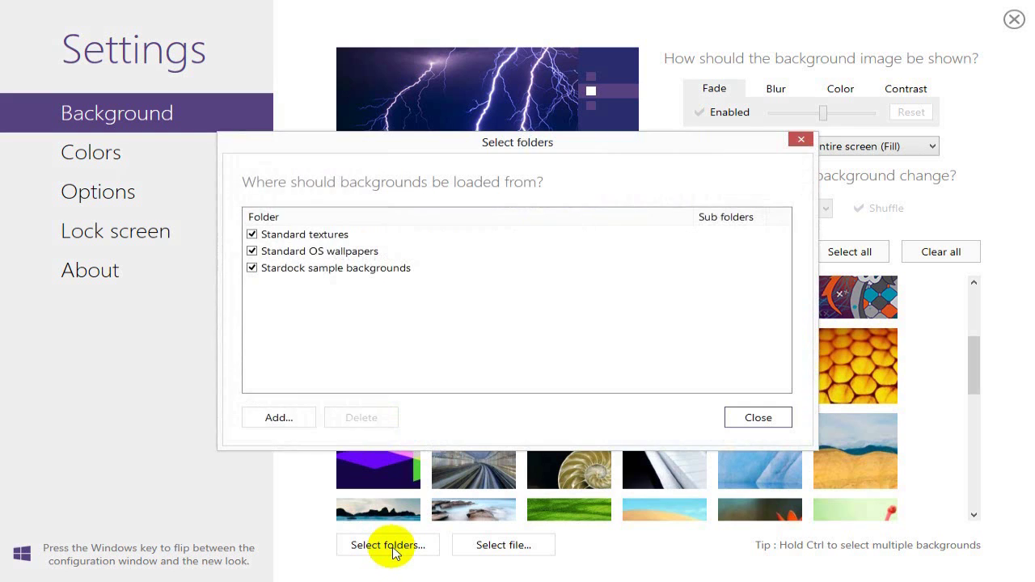
click(288, 415)
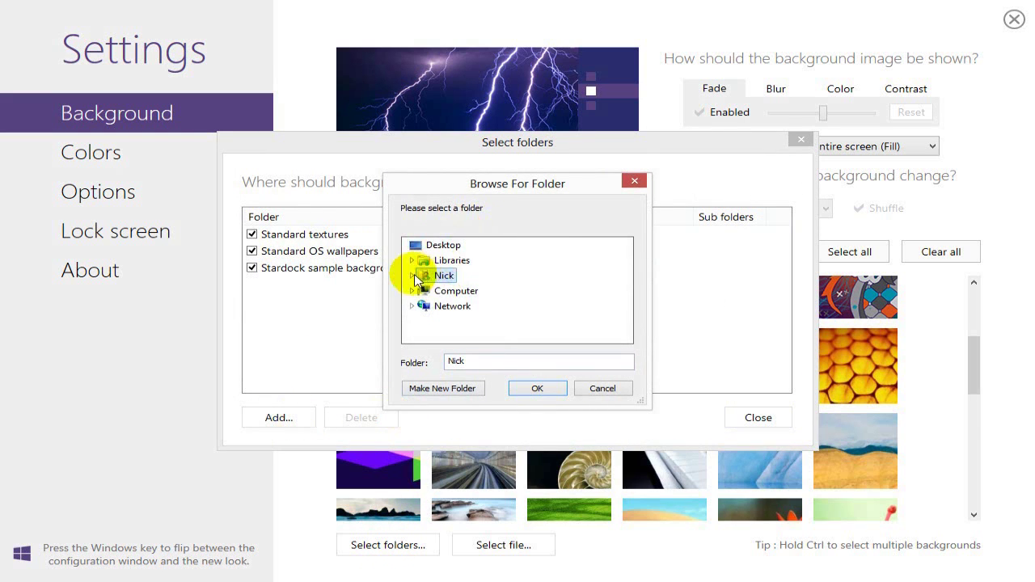
click(415, 283)
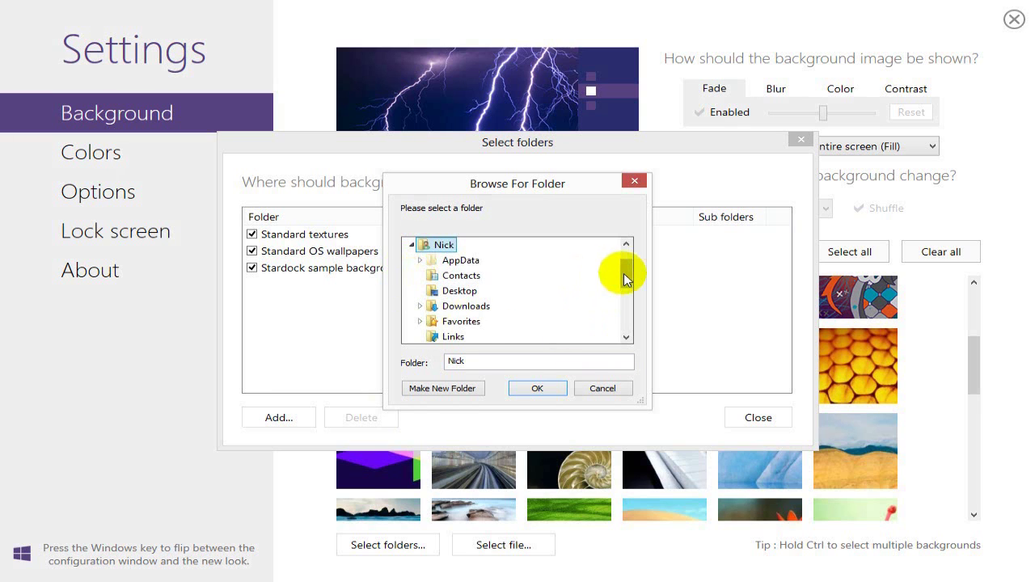
drag(628, 278, 627, 299)
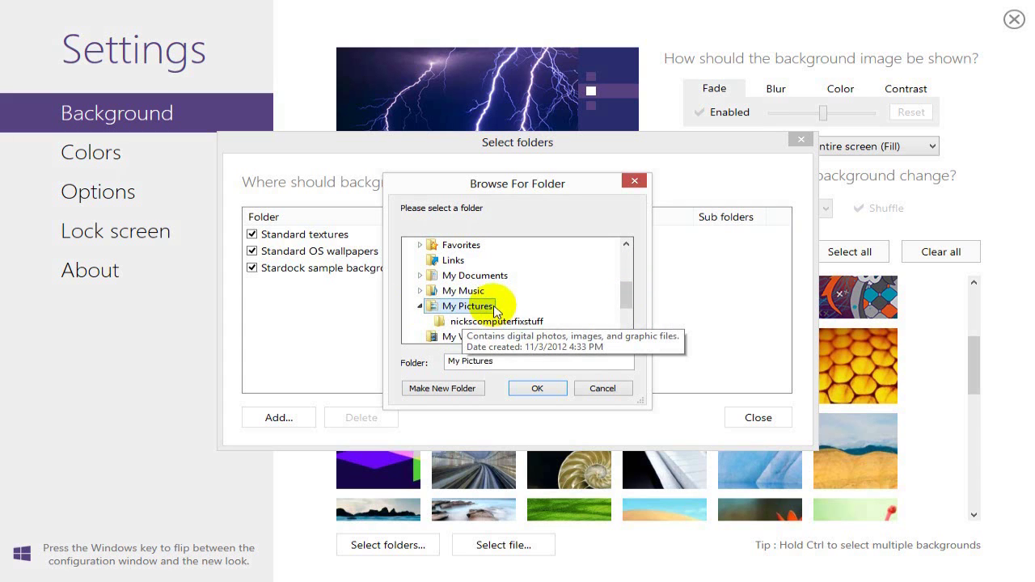
click(534, 390)
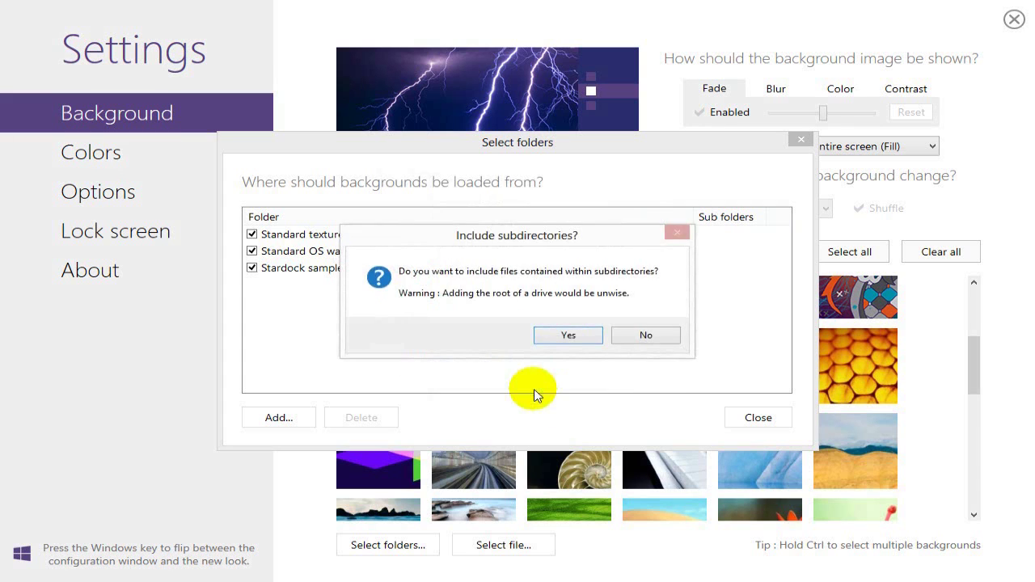
click(655, 336)
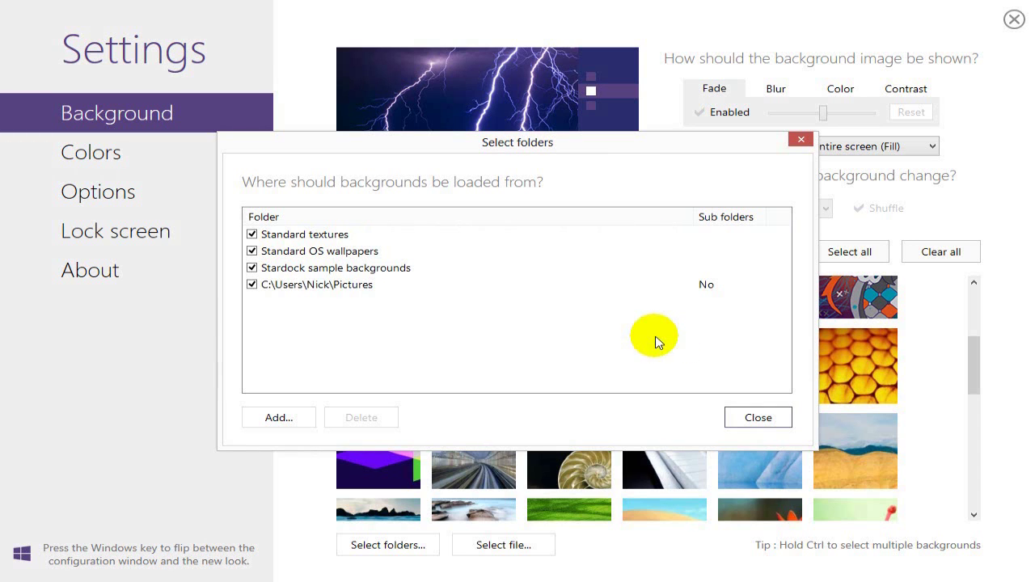
click(756, 417)
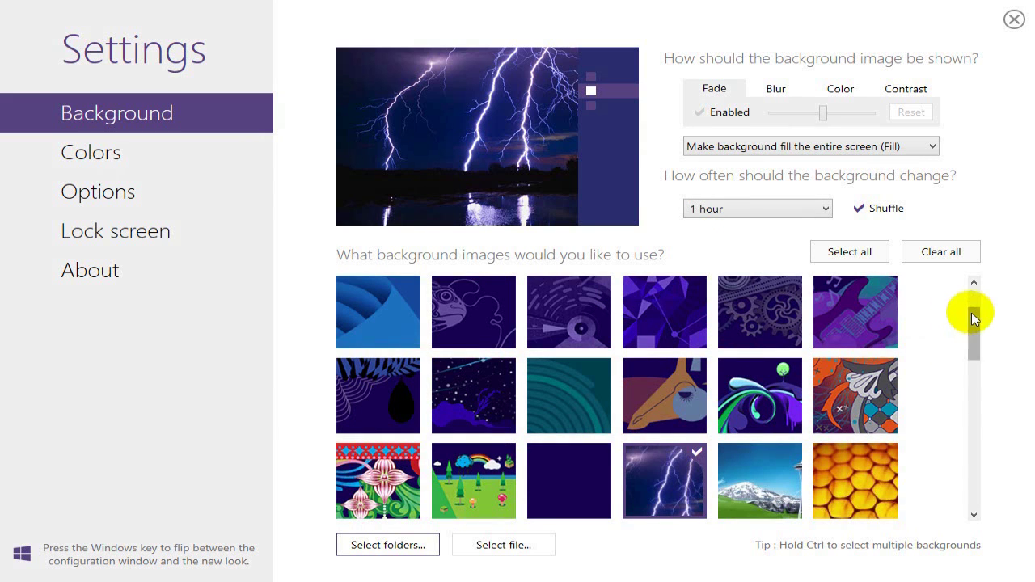
drag(971, 312, 1016, 481)
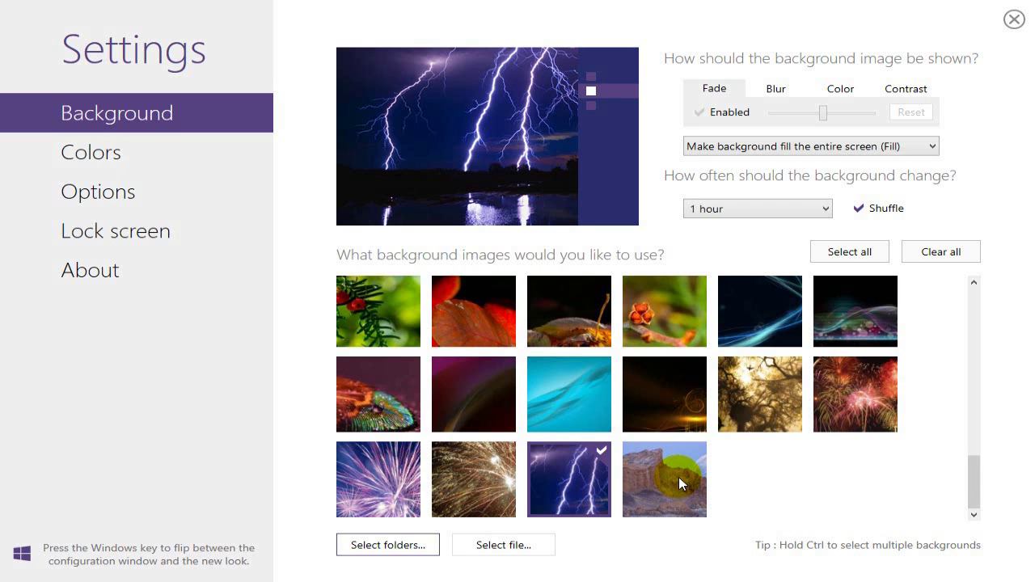
click(420, 546)
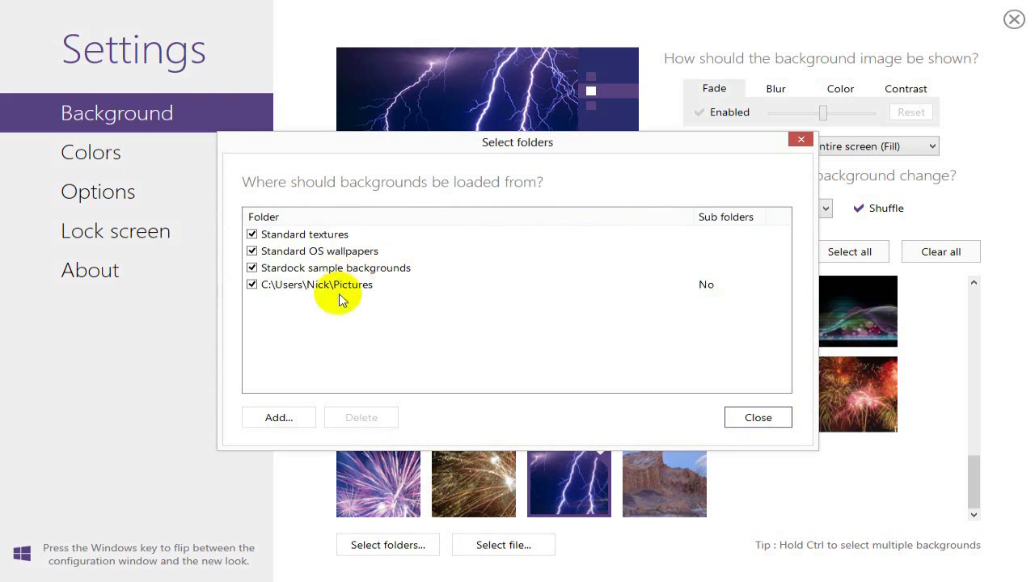
Step: Delete the Pictures folder from the background sources and scroll the gallery back up
click(350, 292)
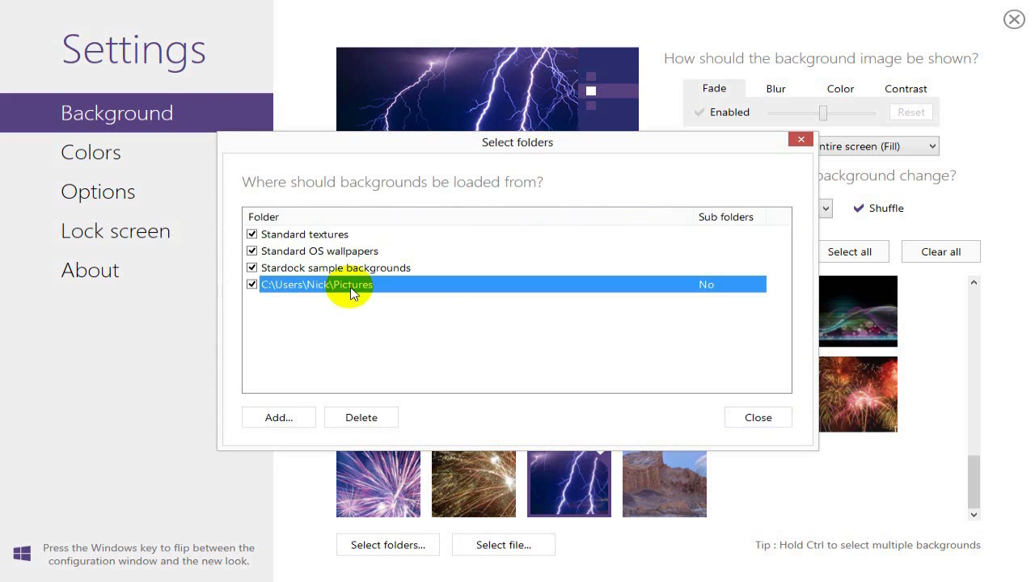
click(368, 417)
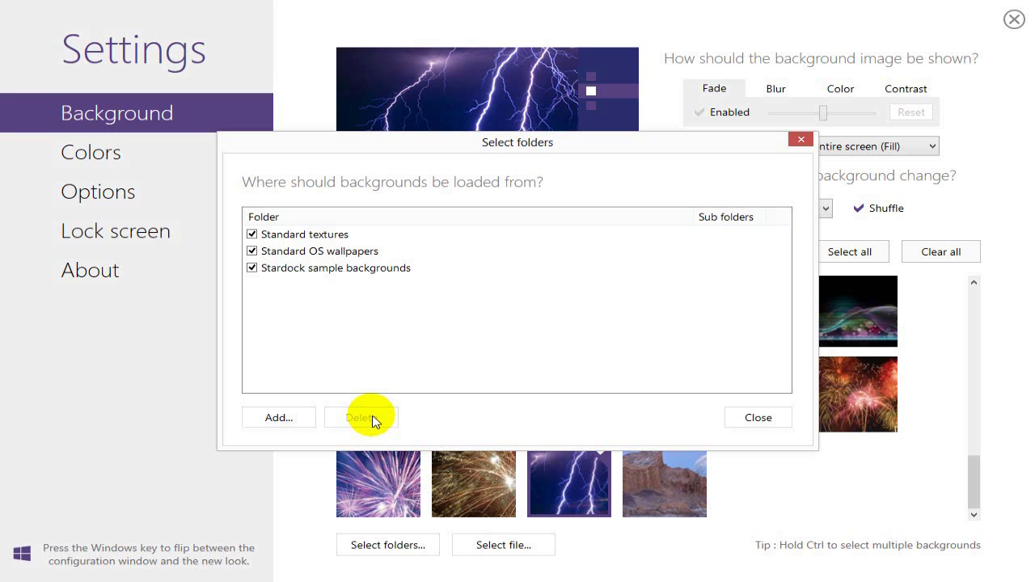
click(761, 424)
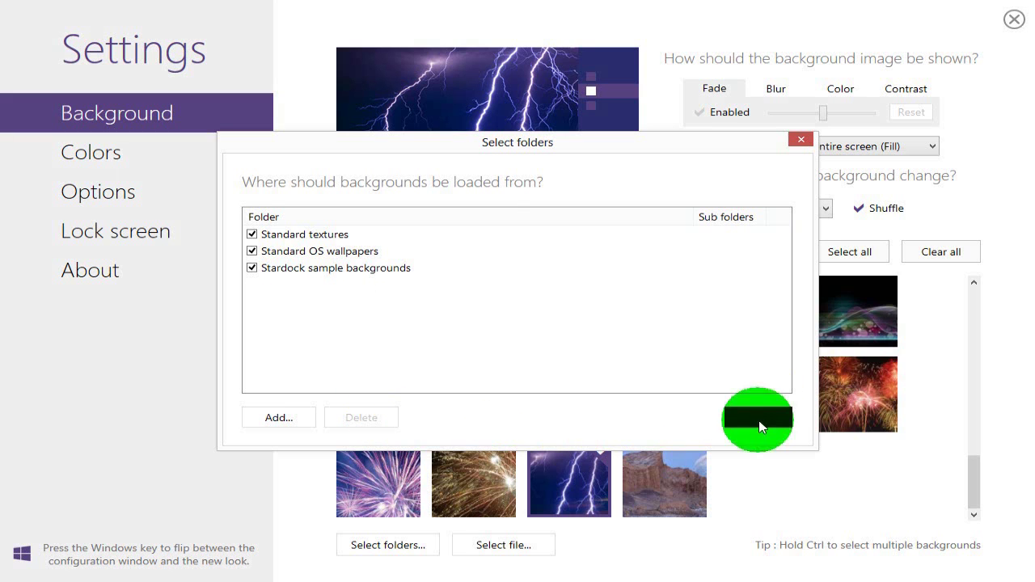
scroll(763, 427, down, 3)
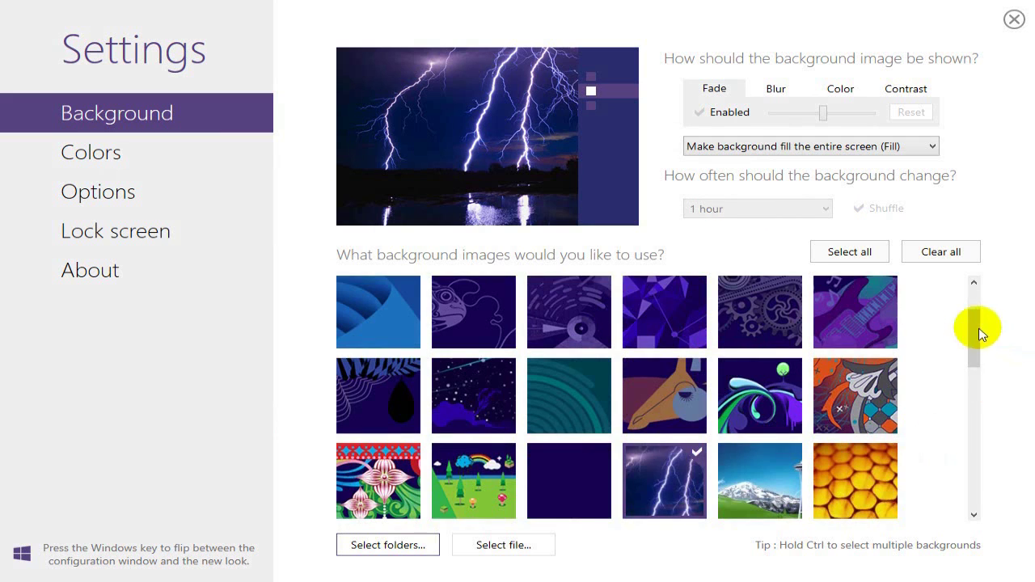
drag(971, 324, 977, 293)
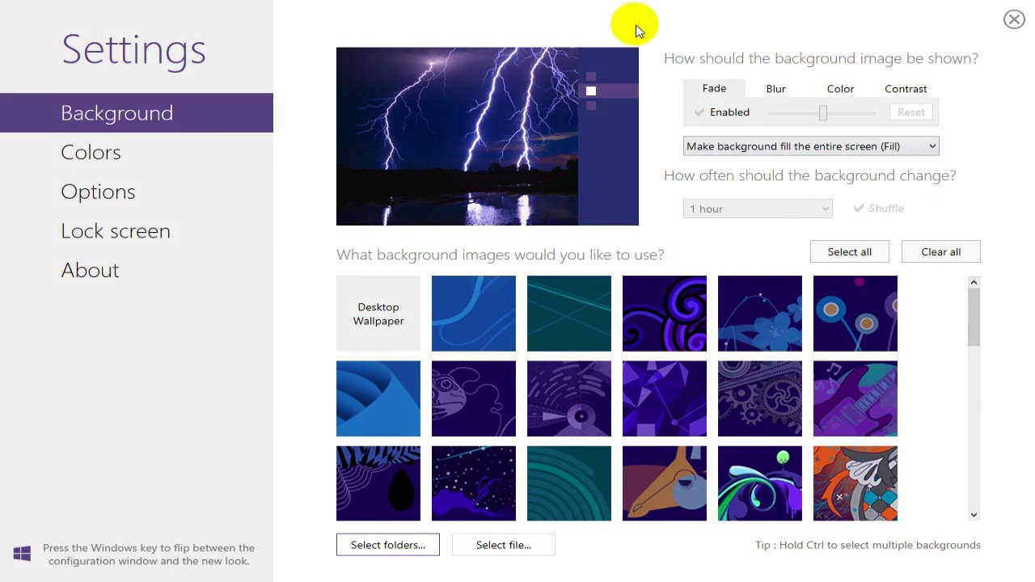
Step: In Colors, choose 'Use a standard Windows color scheme'
click(111, 155)
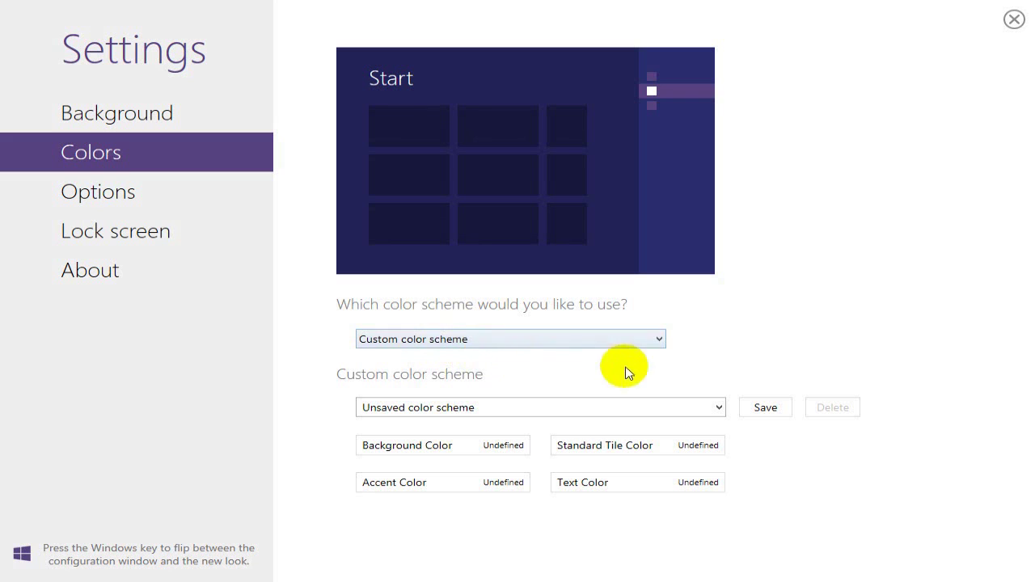
click(659, 341)
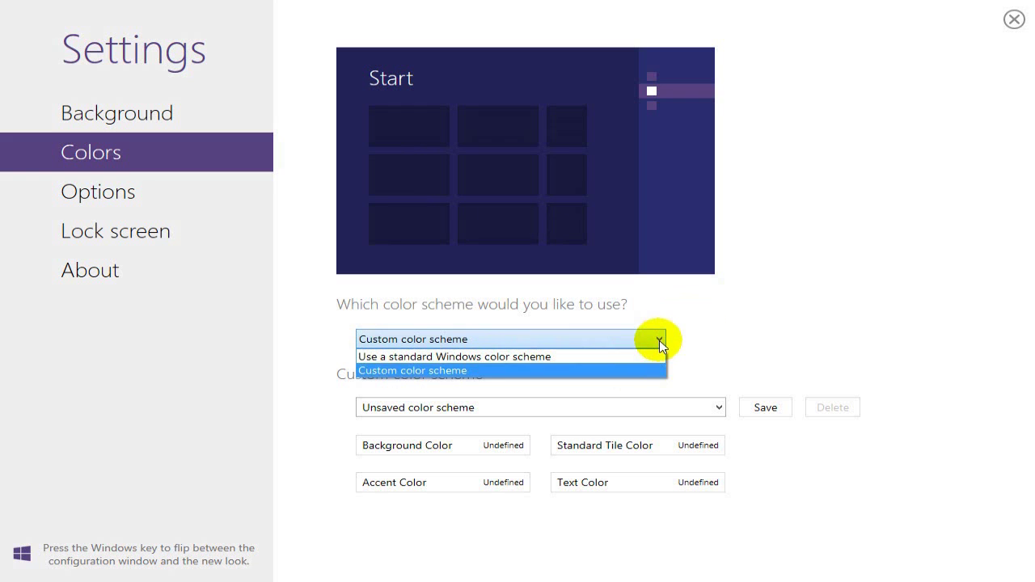
click(459, 360)
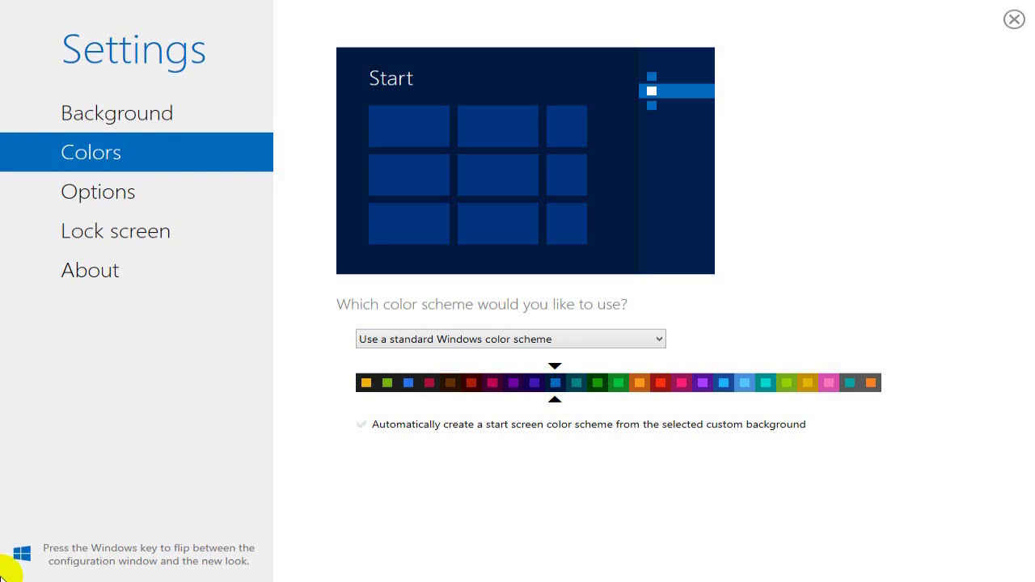
Step: Check the current colours on the Start screen, then return to Decor8 settings
click(6, 573)
scroll(566, 310, down, 5)
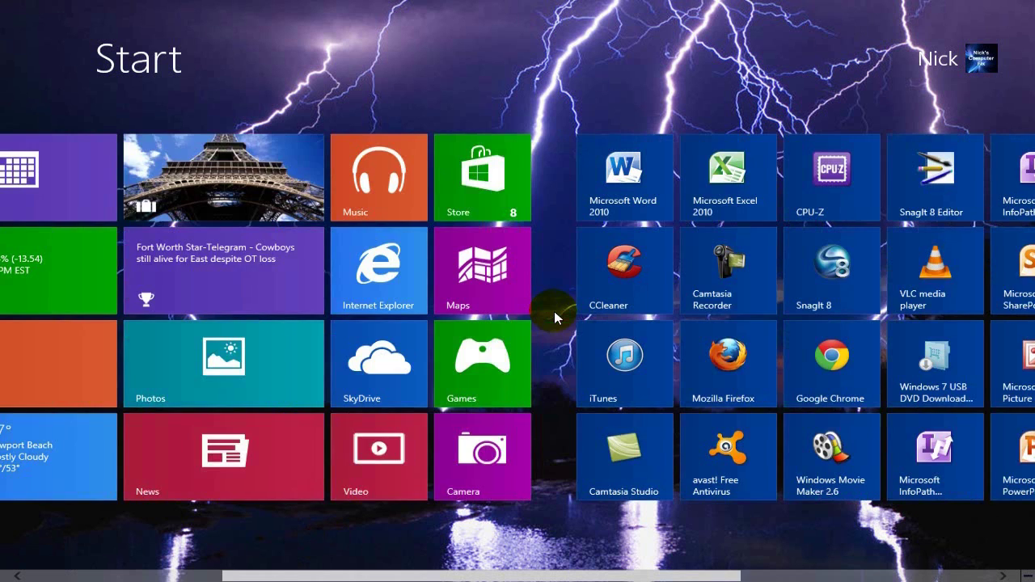
scroll(548, 315, up, 5)
scroll(548, 316, down, 5)
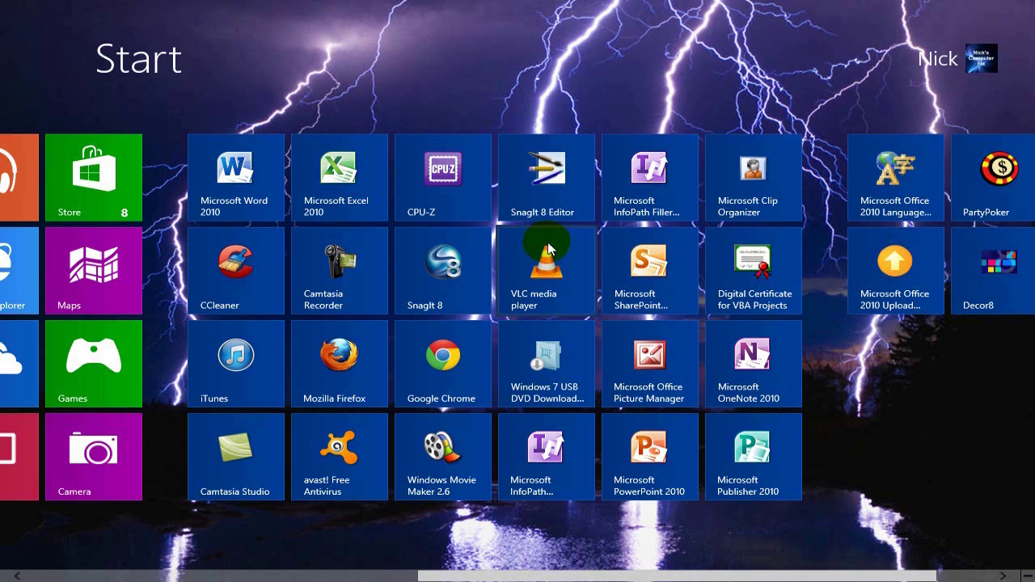
click(6, 570)
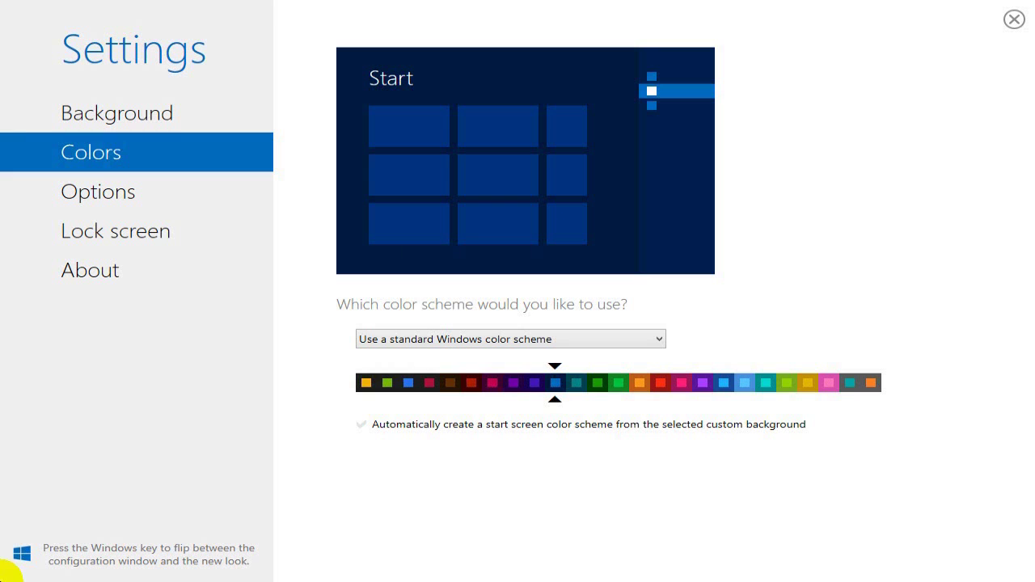
Step: Try the lime scheme, settle on gold, and confirm the Start screen tiles look yellow
click(788, 384)
click(808, 383)
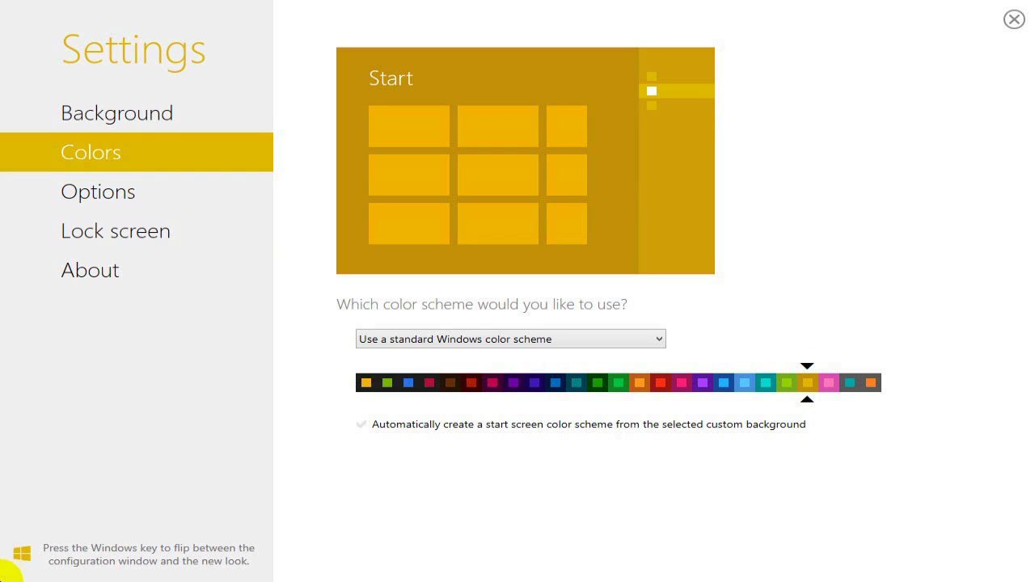
click(2, 573)
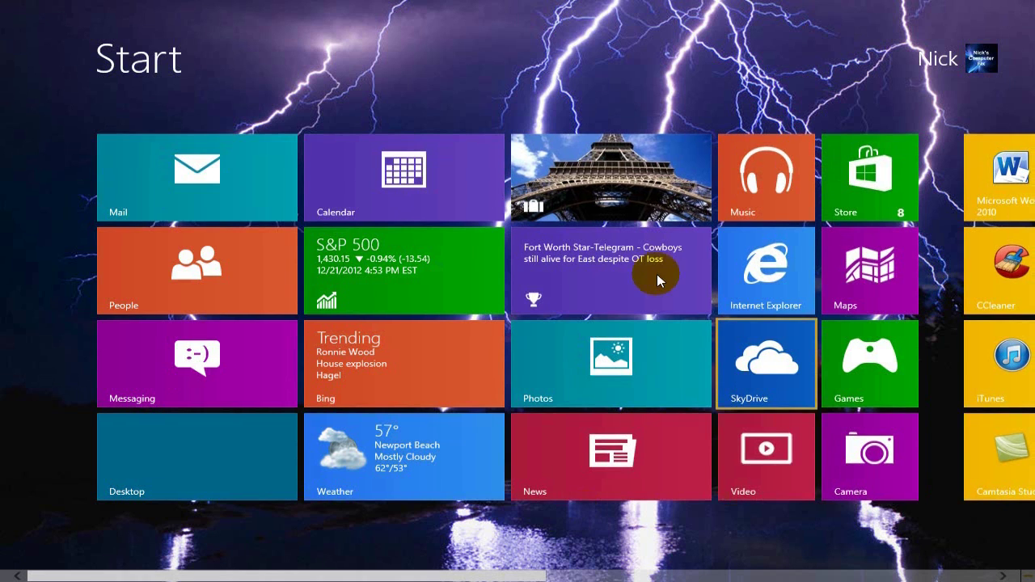
scroll(598, 300, down, 5)
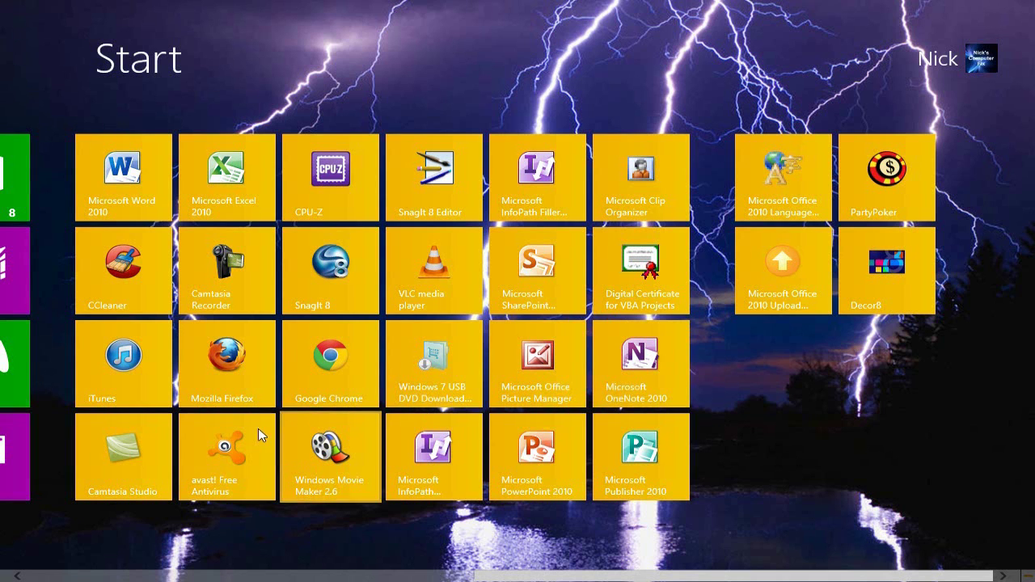
click(3, 573)
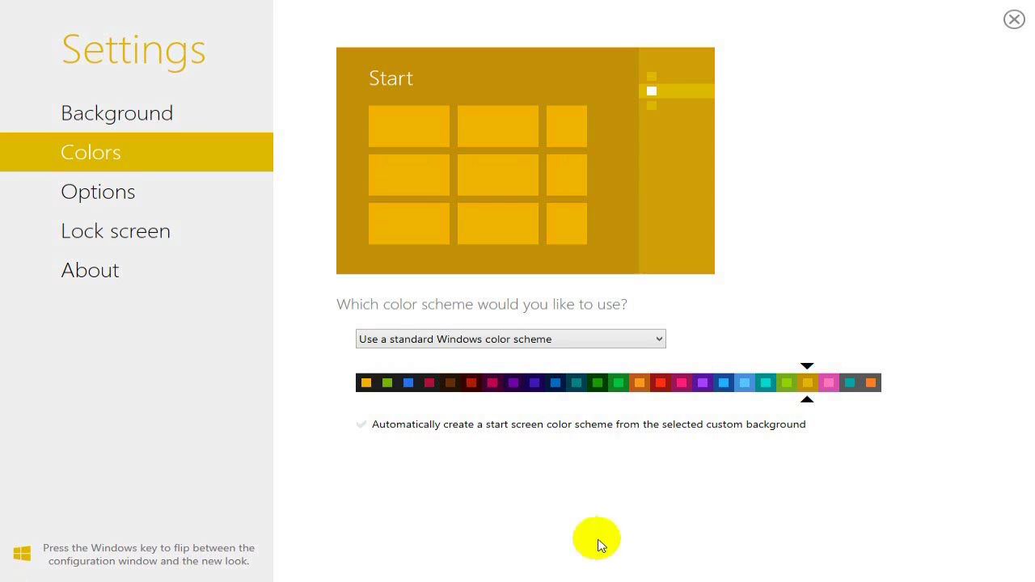
Step: Pick the dark blue swatch and verify the Start screen tiles turn dark blue
click(556, 384)
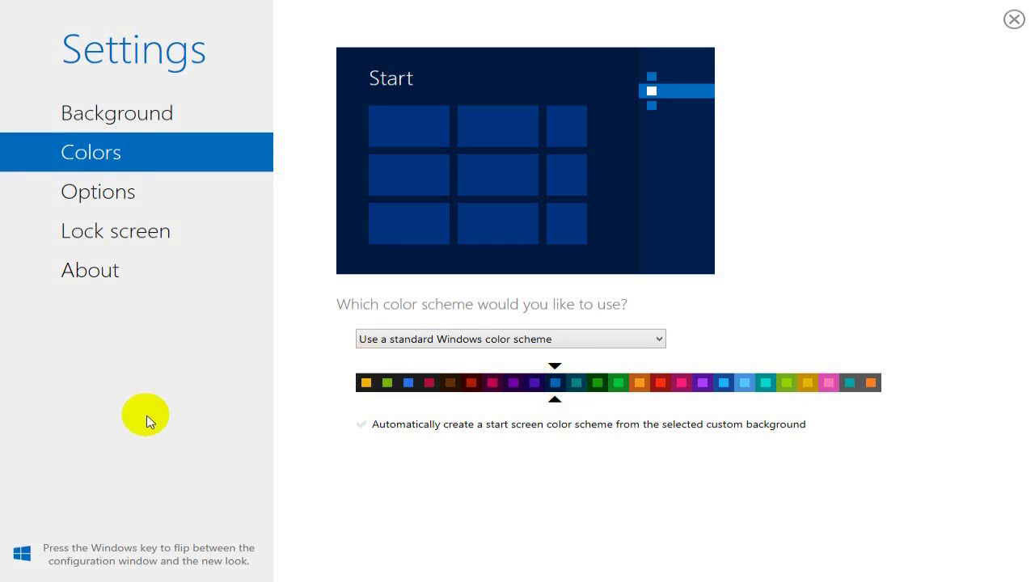
click(4, 572)
scroll(582, 104, down, 5)
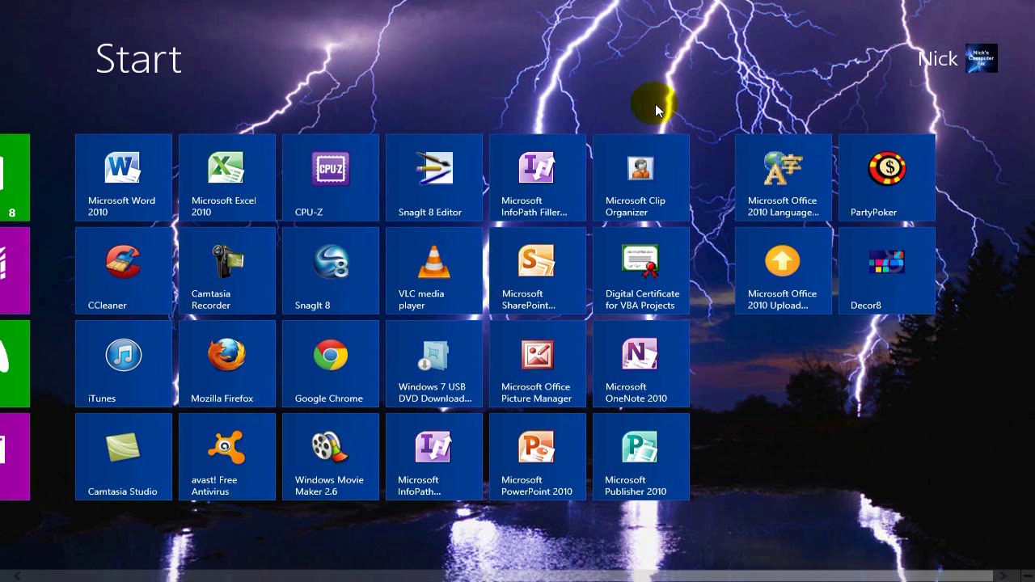
scroll(1, 571, up, 3)
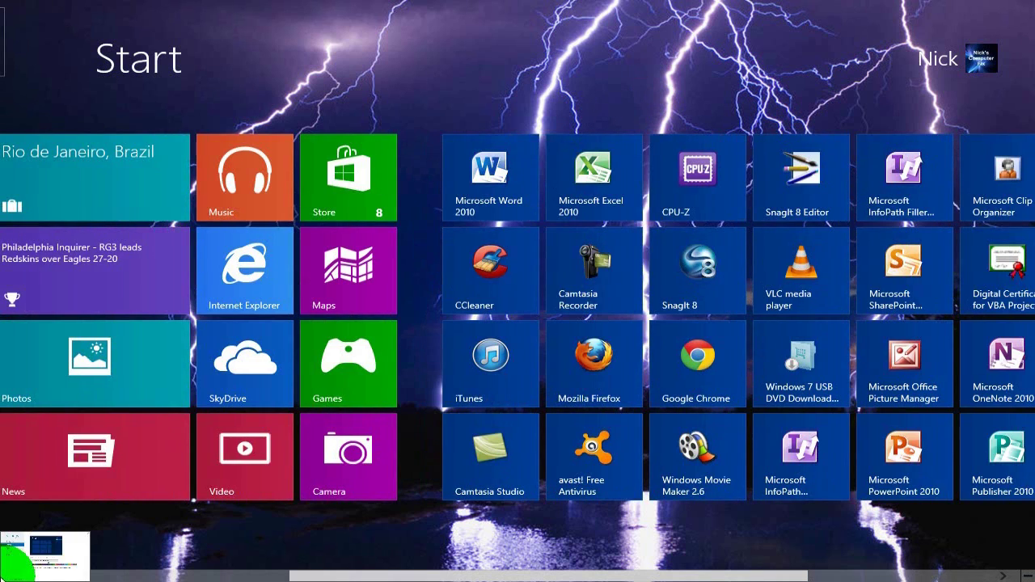
click(9, 562)
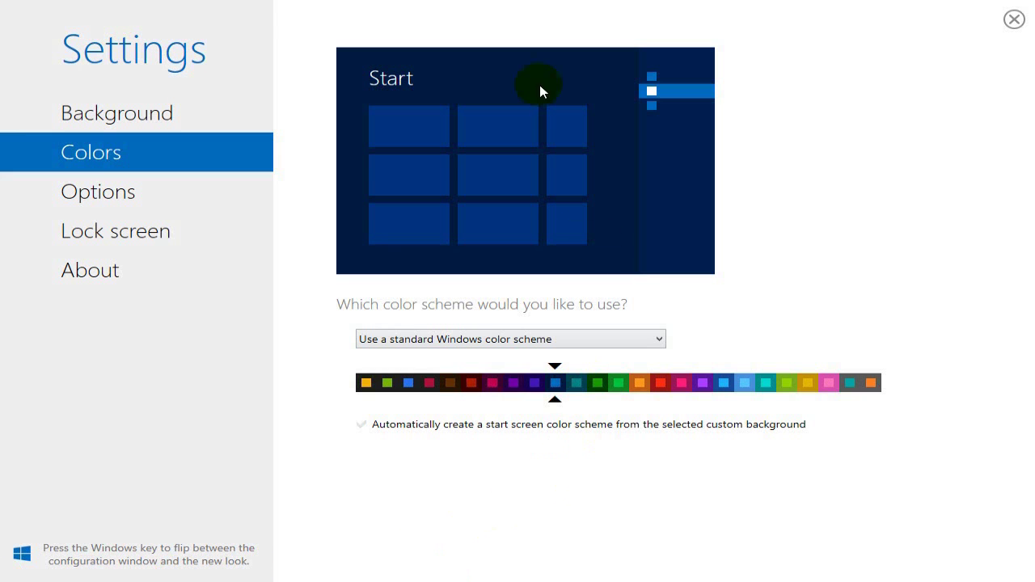
Step: Open the Options settings and check the Start screen
click(117, 191)
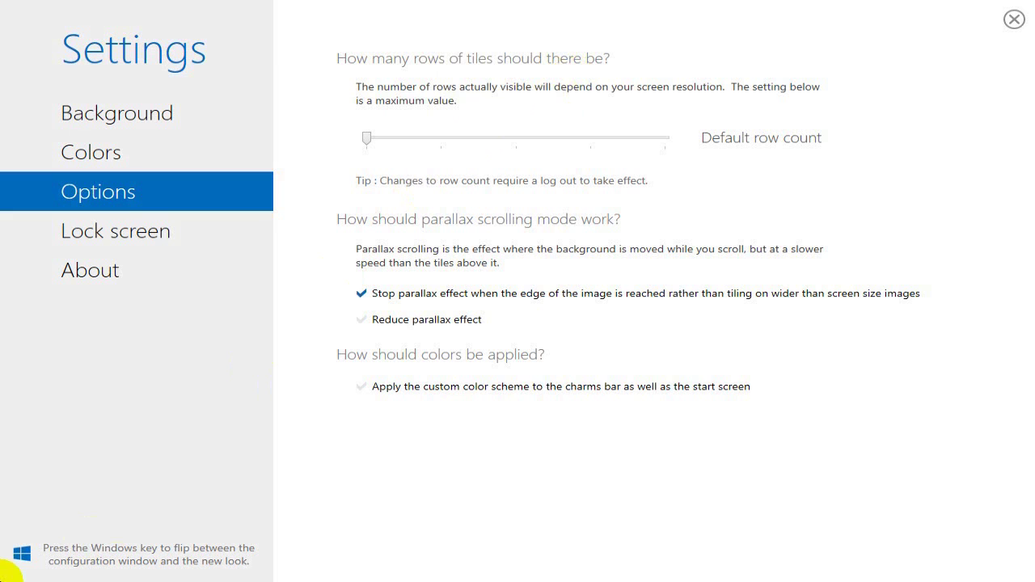
click(4, 576)
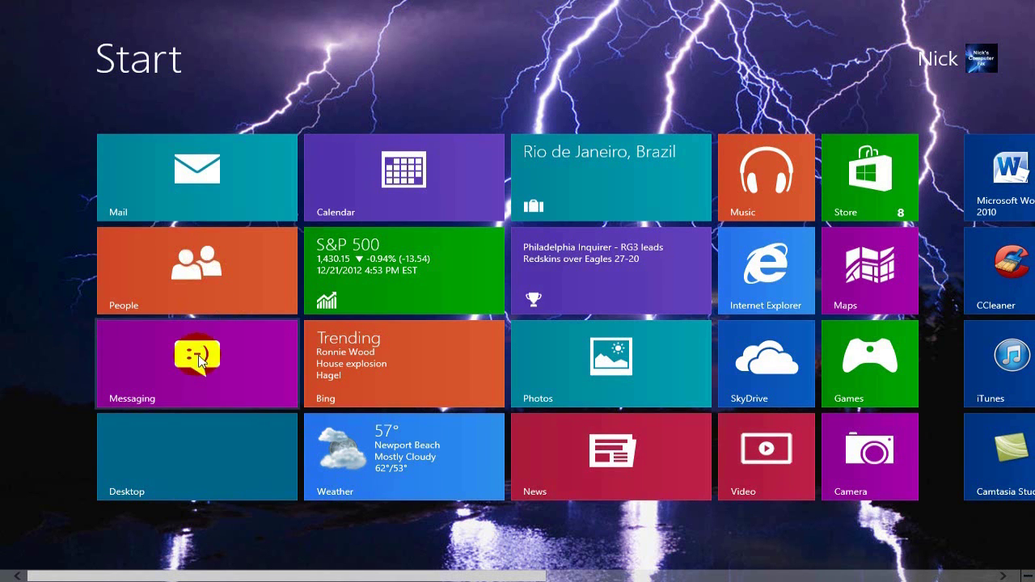
click(7, 570)
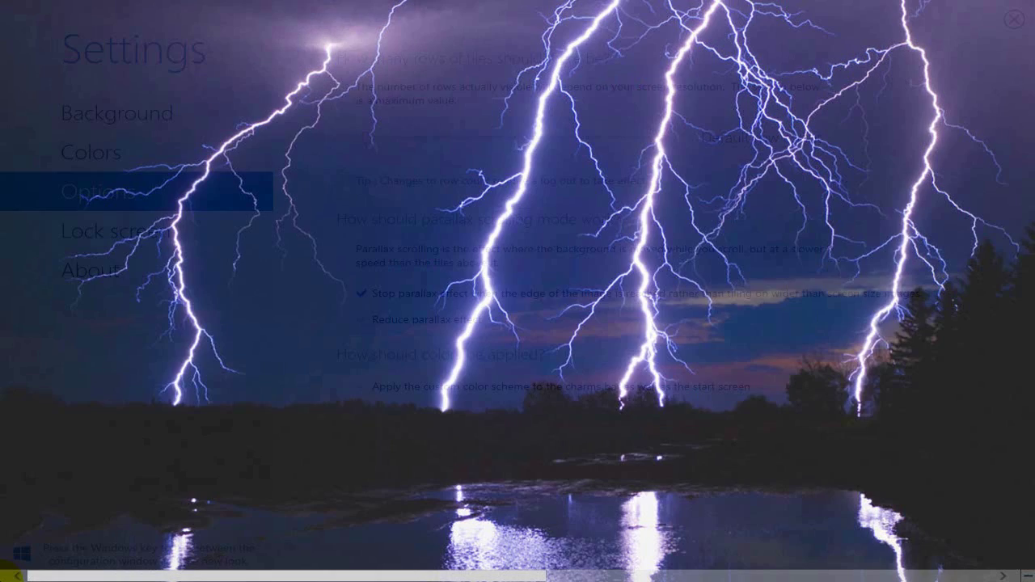
Step: Test 2 and 1 tile rows, return to Default row count, then switch to Lock screen settings
drag(366, 139, 752, 141)
drag(733, 139, 301, 165)
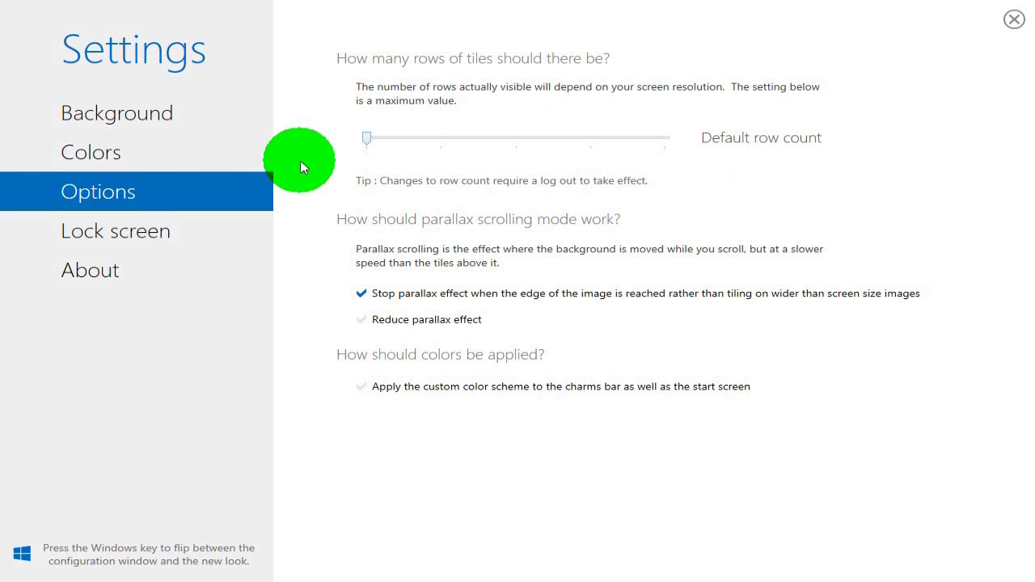
drag(367, 139, 495, 139)
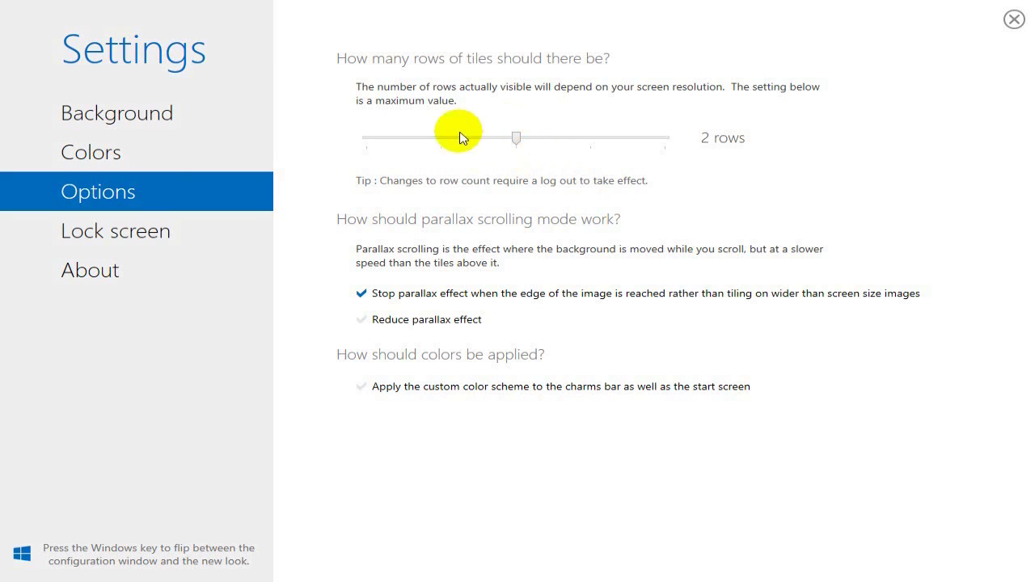
click(366, 136)
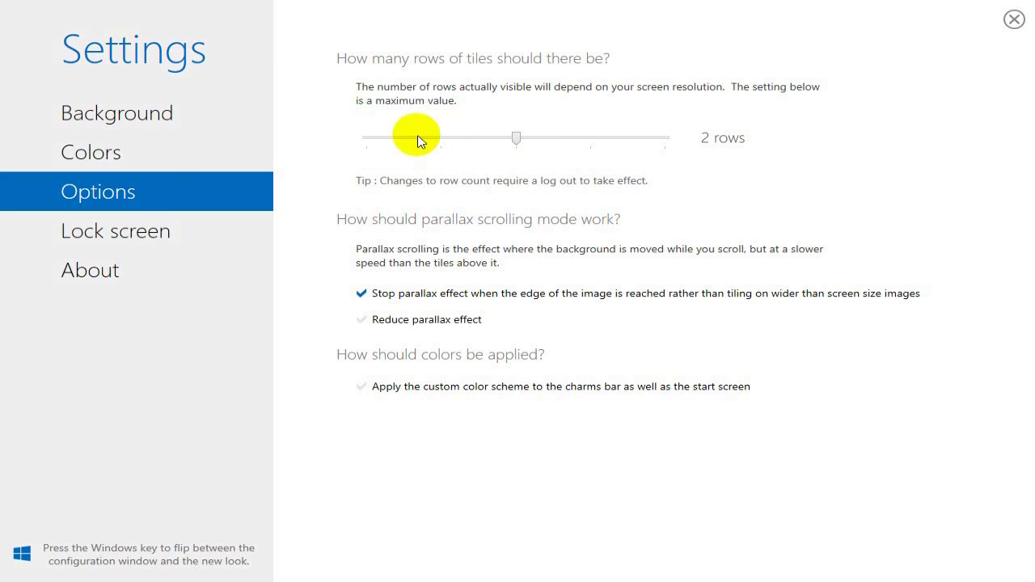
drag(516, 138, 313, 143)
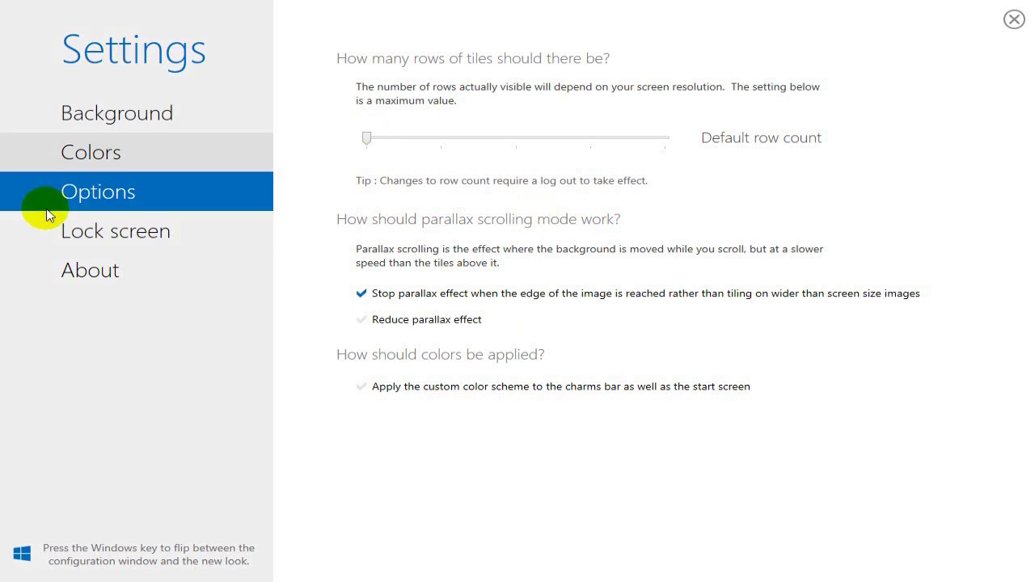
click(136, 232)
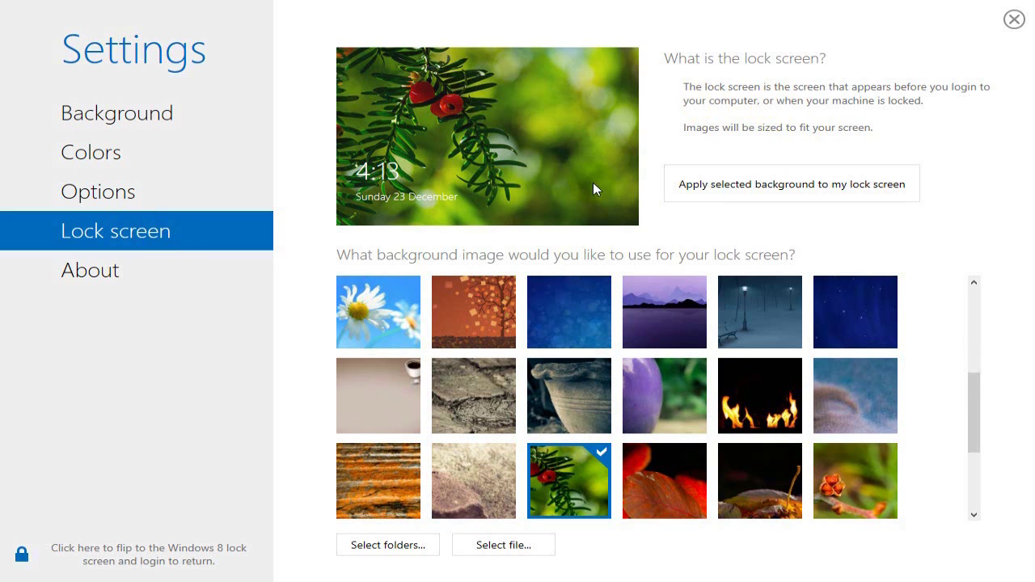
Step: Try the daisy and lamp-post images, choose the stone texture, and browse for an image file
click(397, 321)
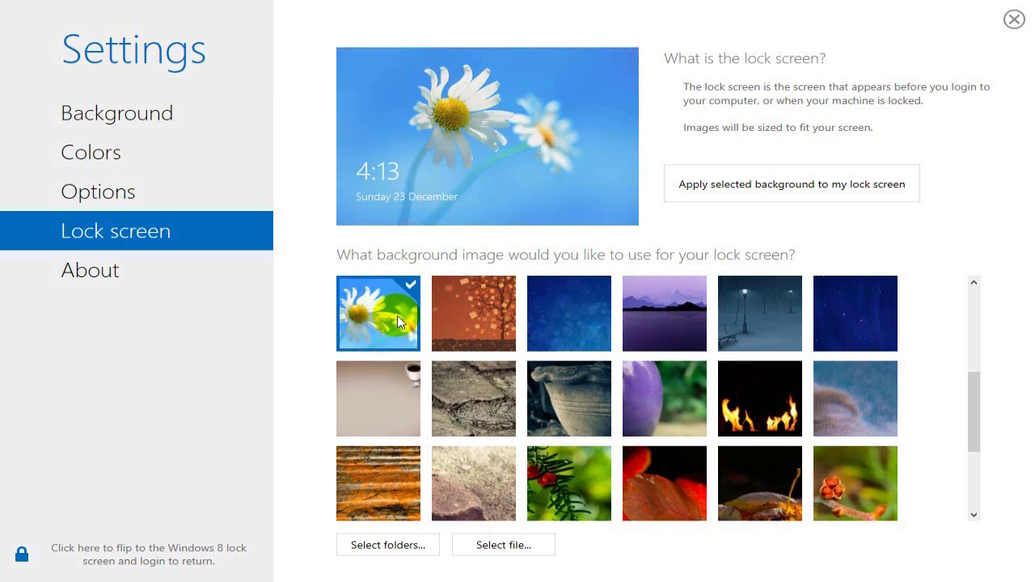
click(771, 307)
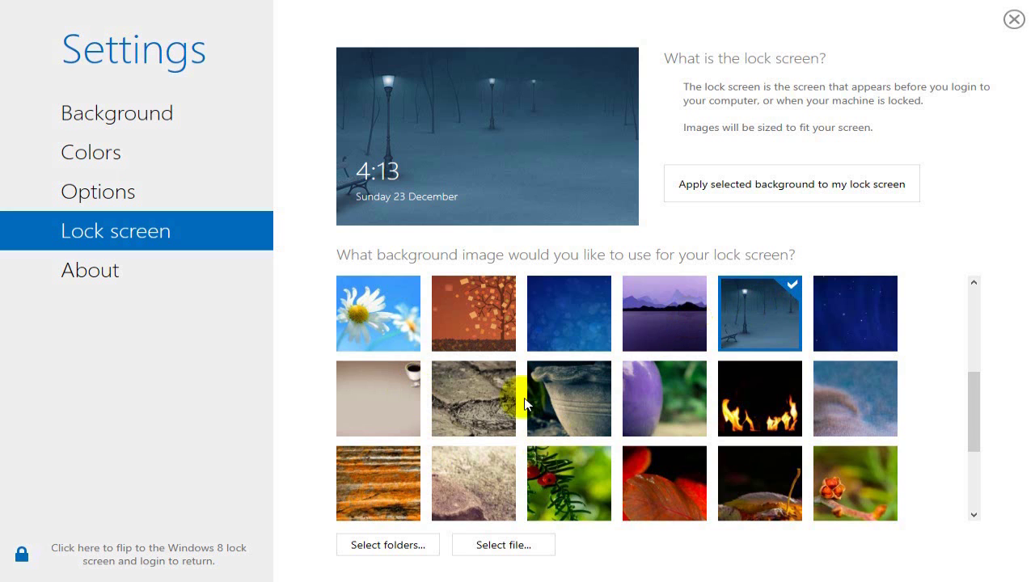
click(474, 416)
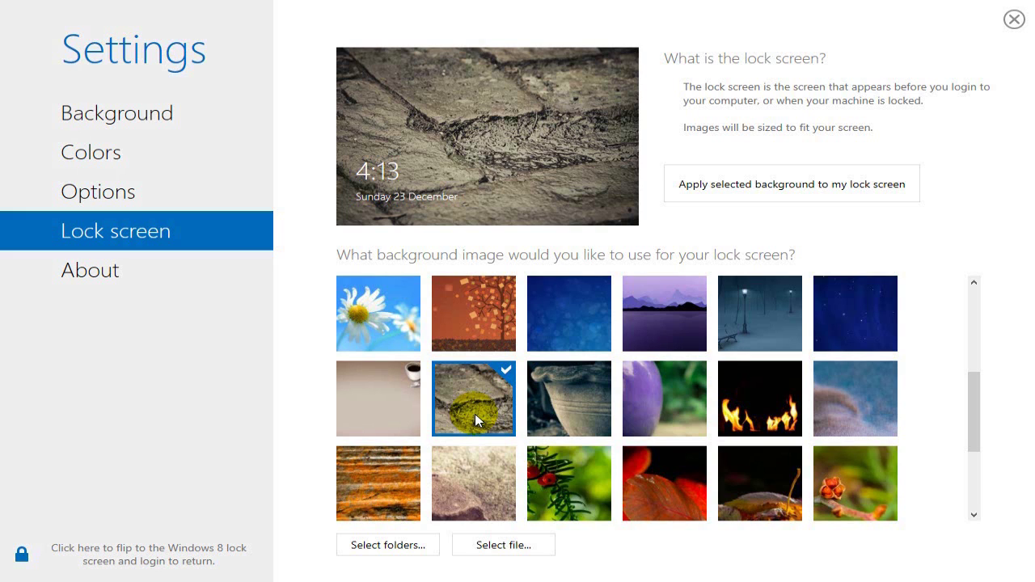
click(478, 548)
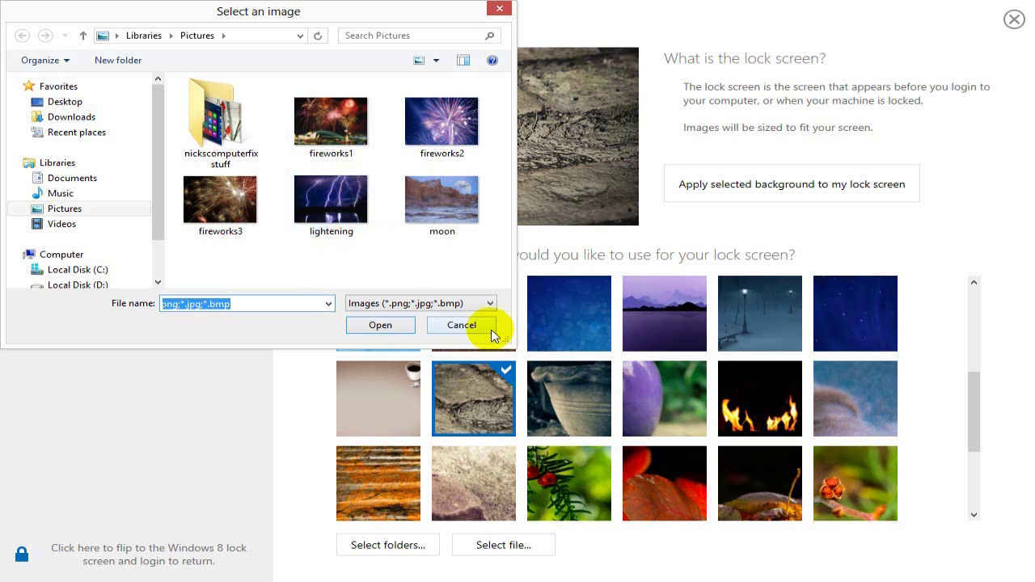
Step: Cancel the image picker and the Add folder browser, then close the background folders list
click(465, 327)
click(395, 547)
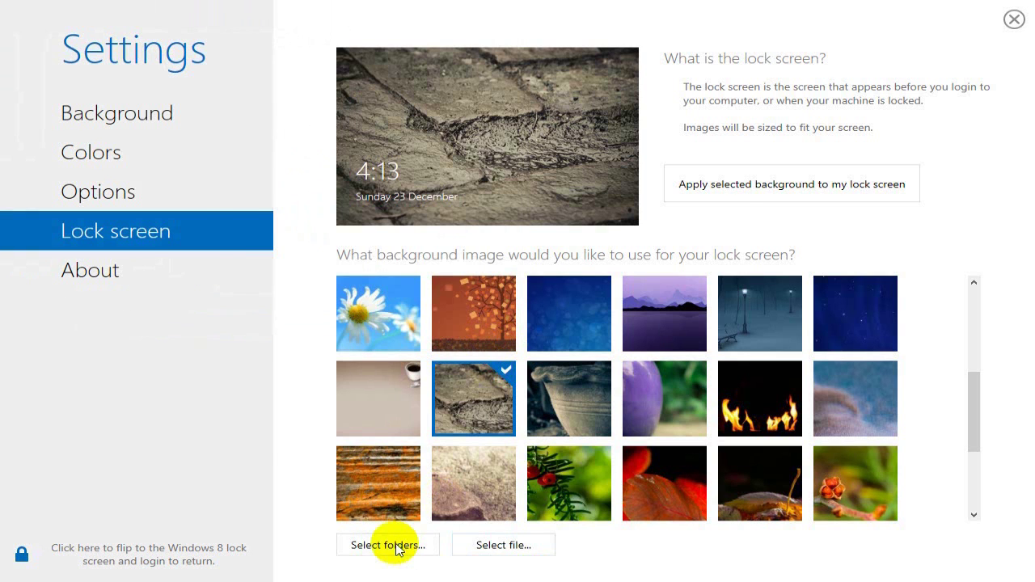
click(303, 418)
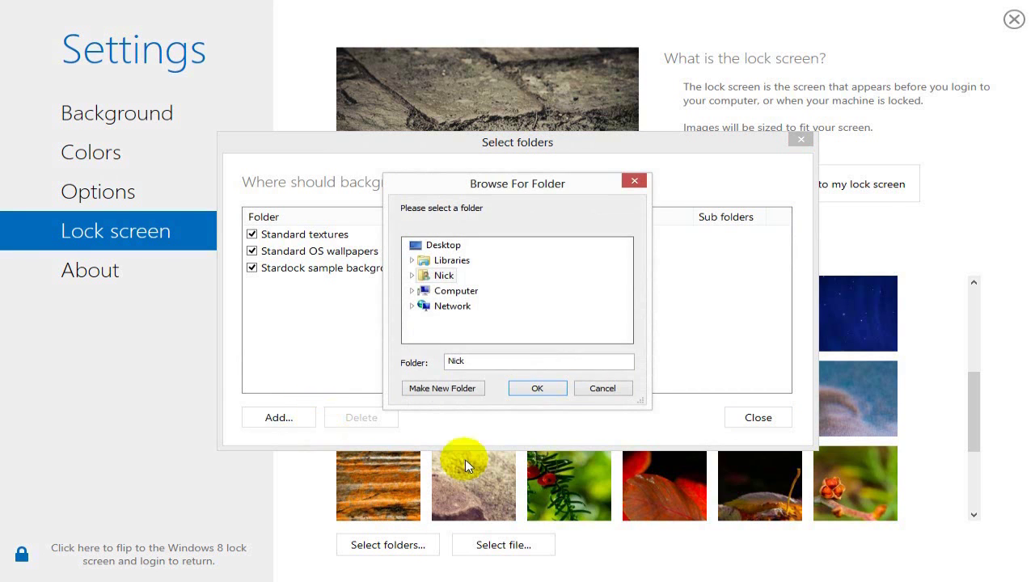
click(600, 390)
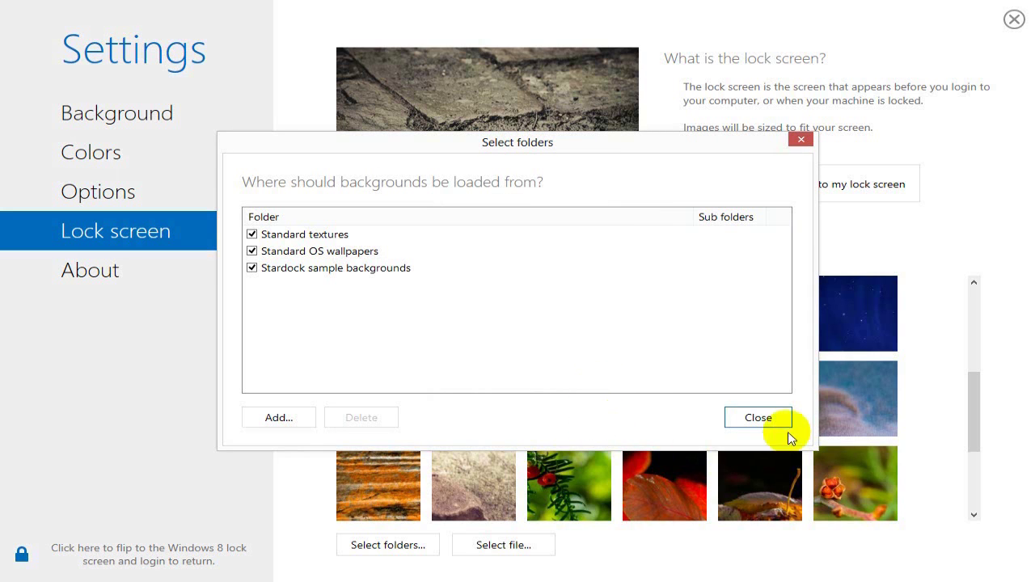
click(752, 420)
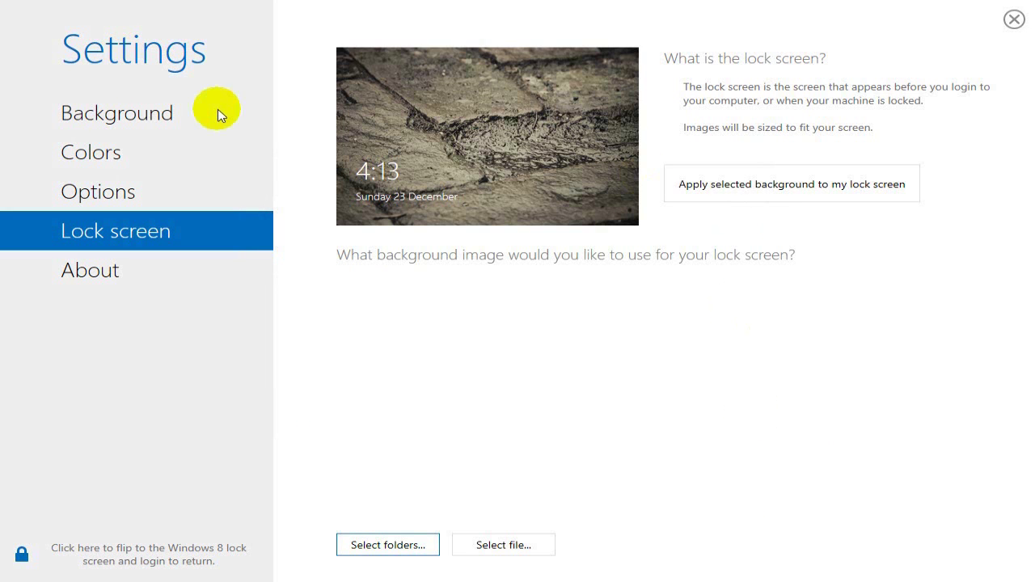
Step: Show the About page (Version 1.0) and bring up the Unlock / Purchase dialog
click(102, 278)
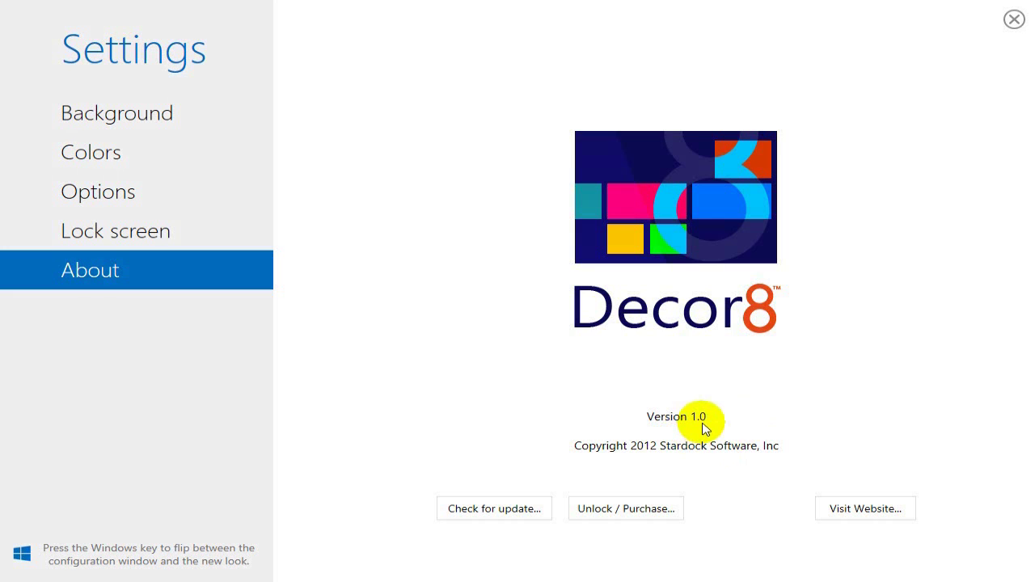
click(638, 513)
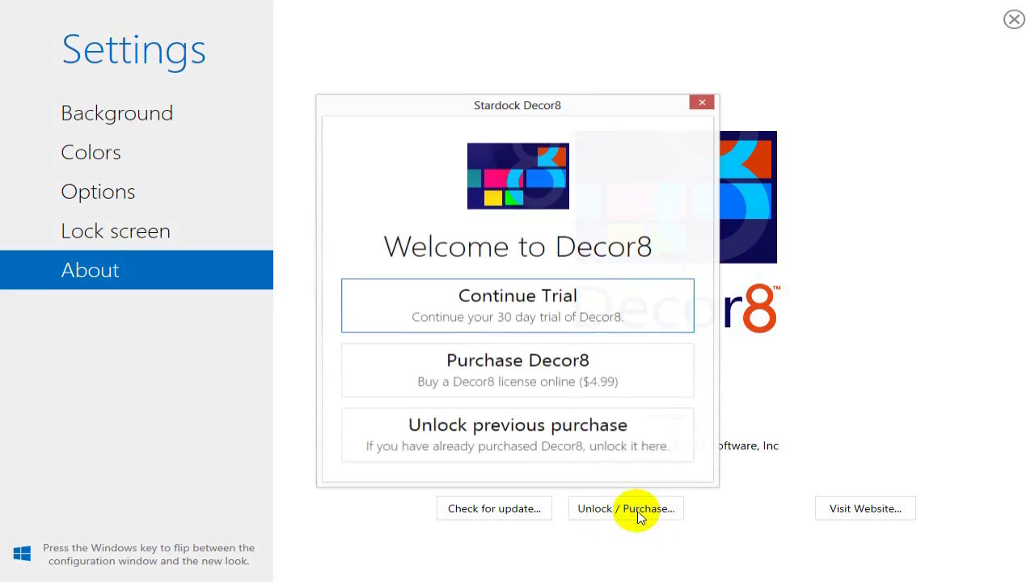